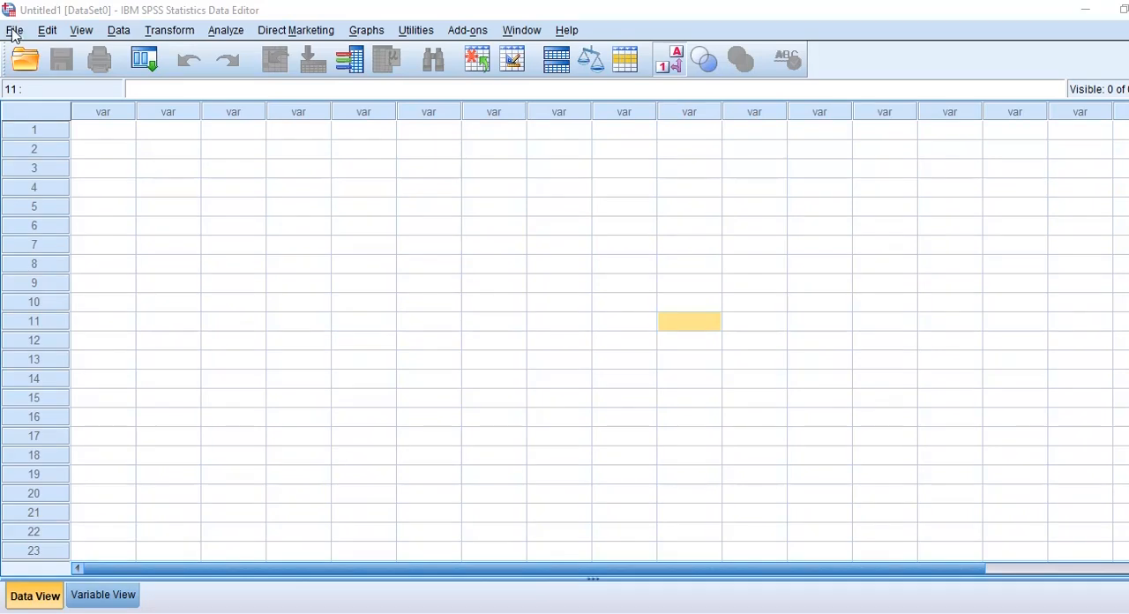
Open the data file Food_Quality.sav from the Desktop folder.
left_click(8, 31)
left_click(12, 31)
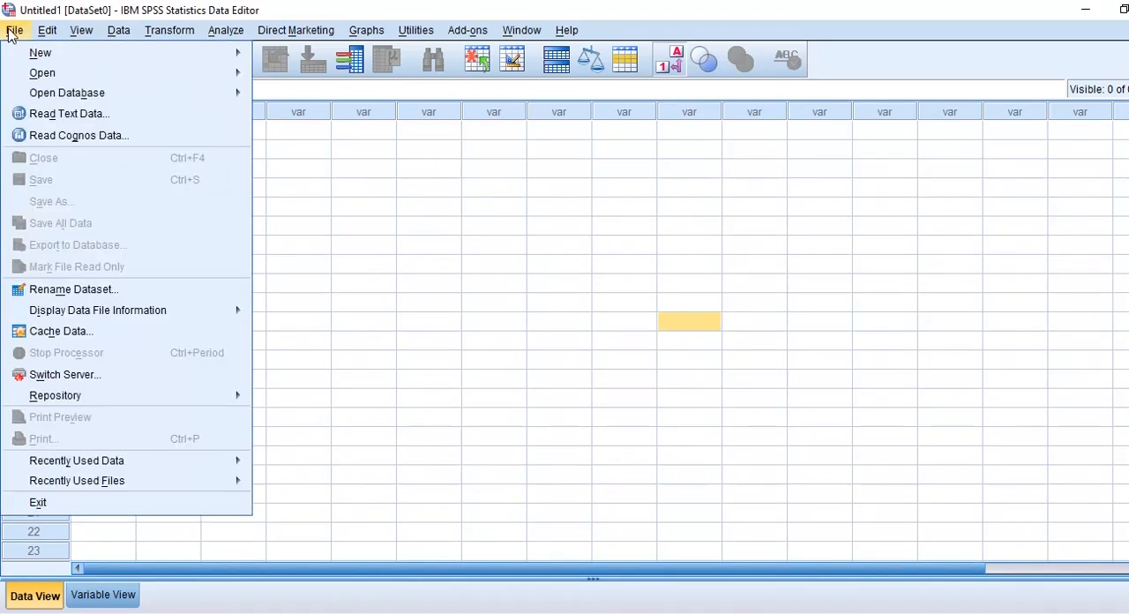
mouse_move(150, 79)
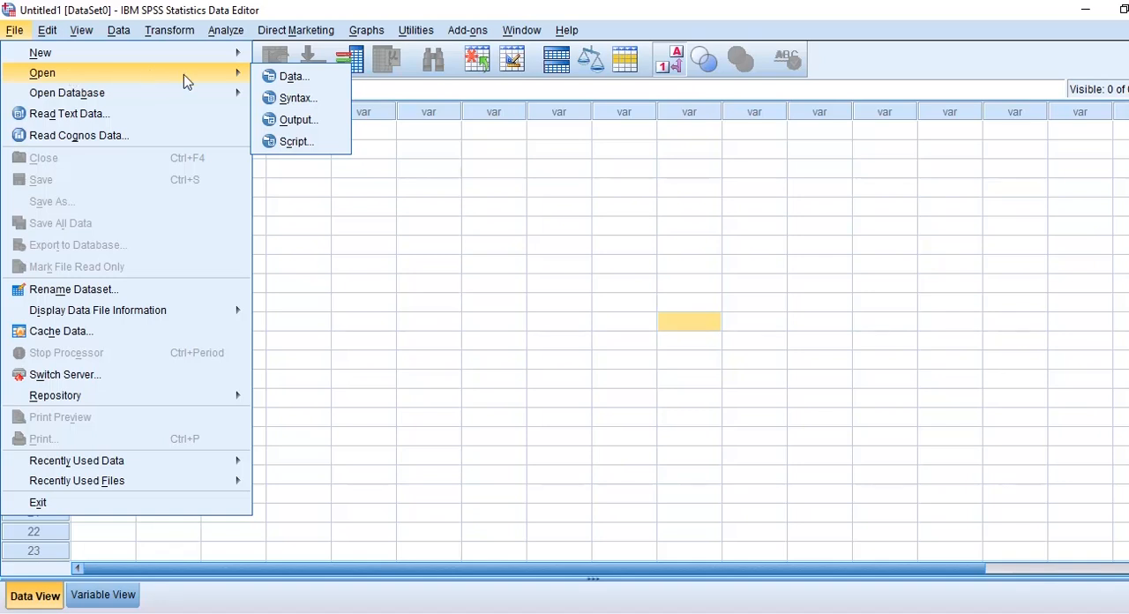
left_click(279, 78)
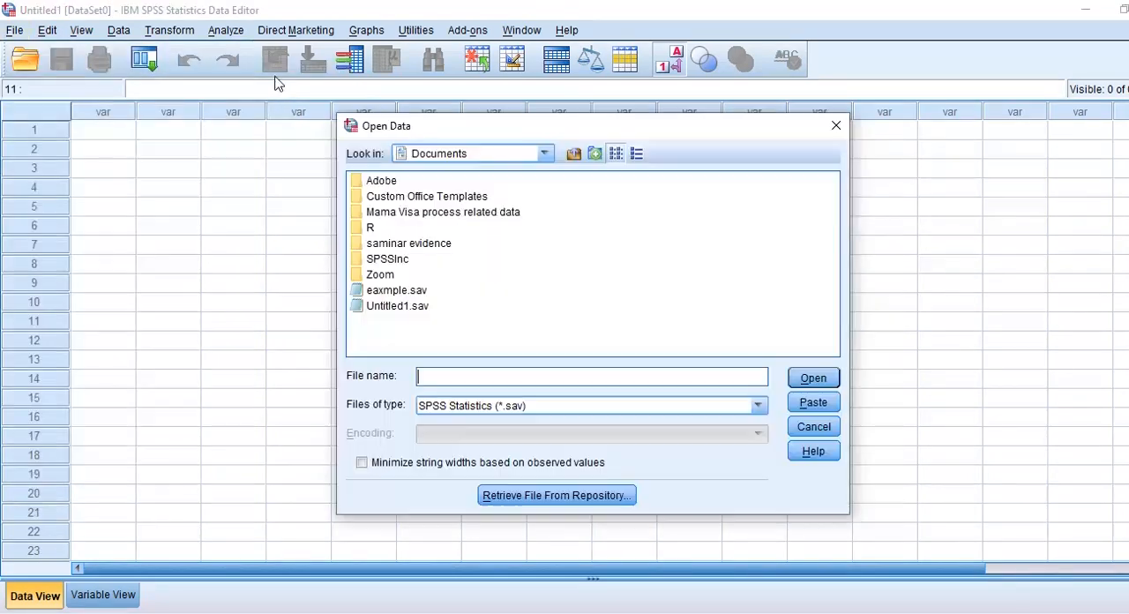
left_click(544, 154)
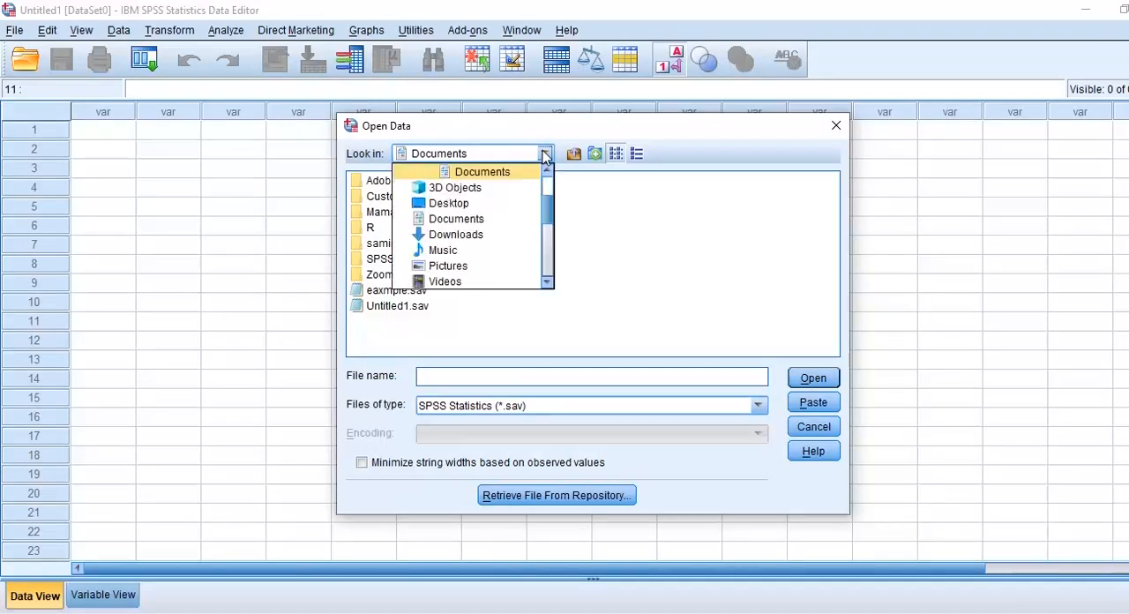
left_click(494, 208)
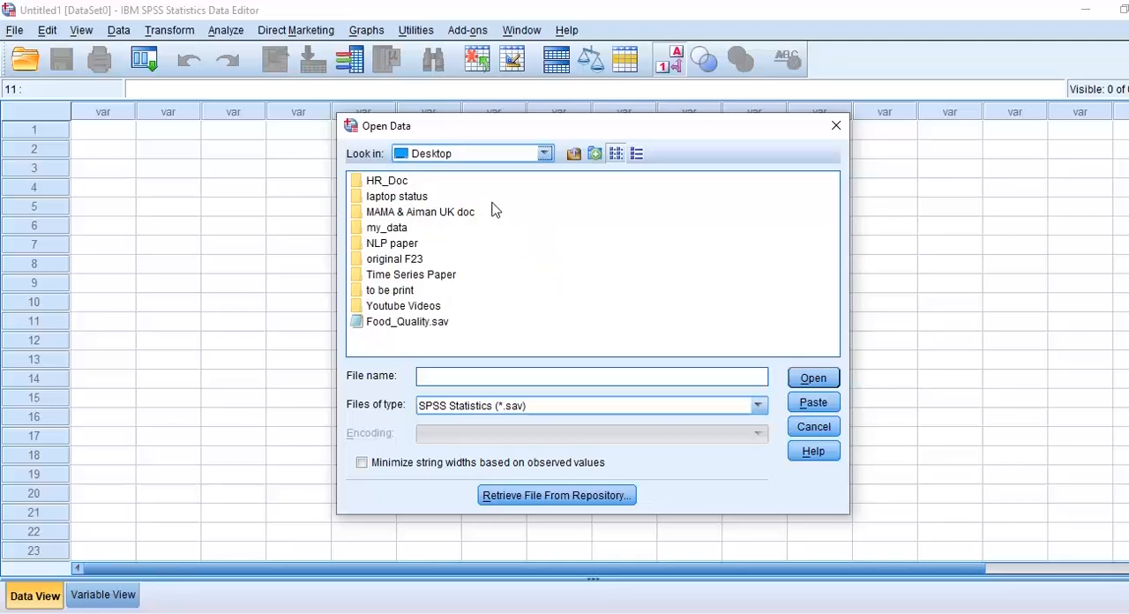
left_click(418, 325)
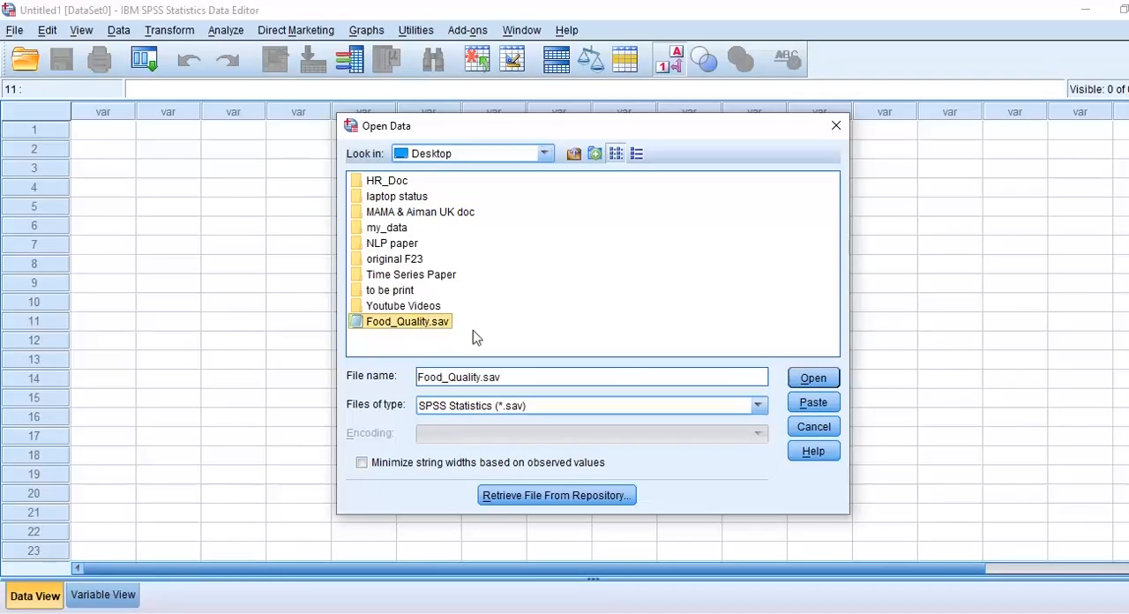
left_click(821, 385)
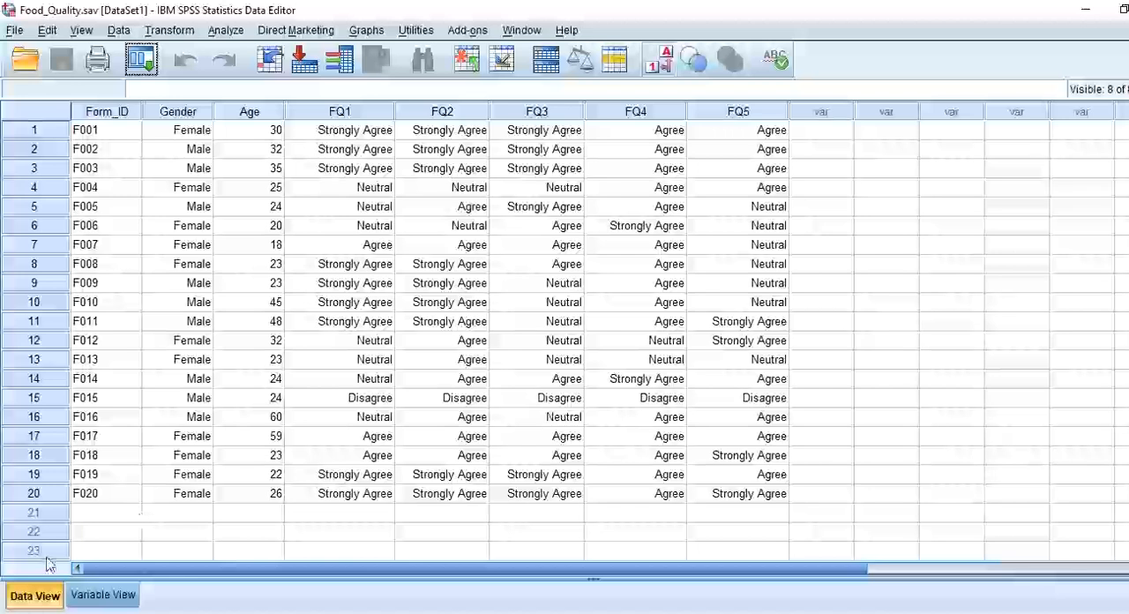
Review the variable definitions, including FQ1's label, and temporarily show numeric codes instead of value labels in the data.
left_click(92, 598)
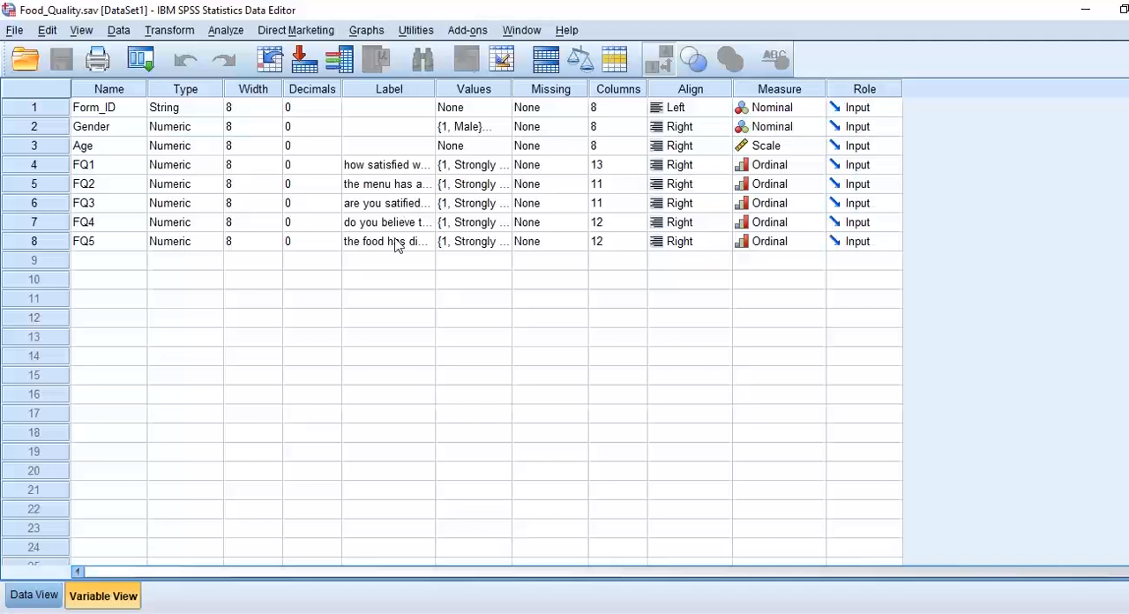
left_click(383, 170)
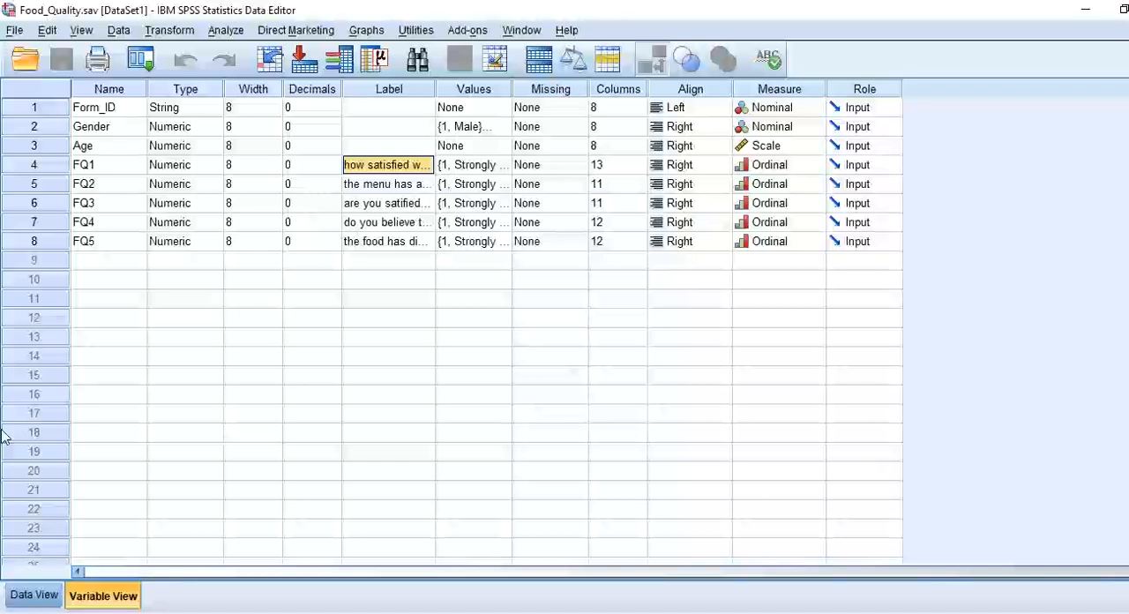
left_click(35, 596)
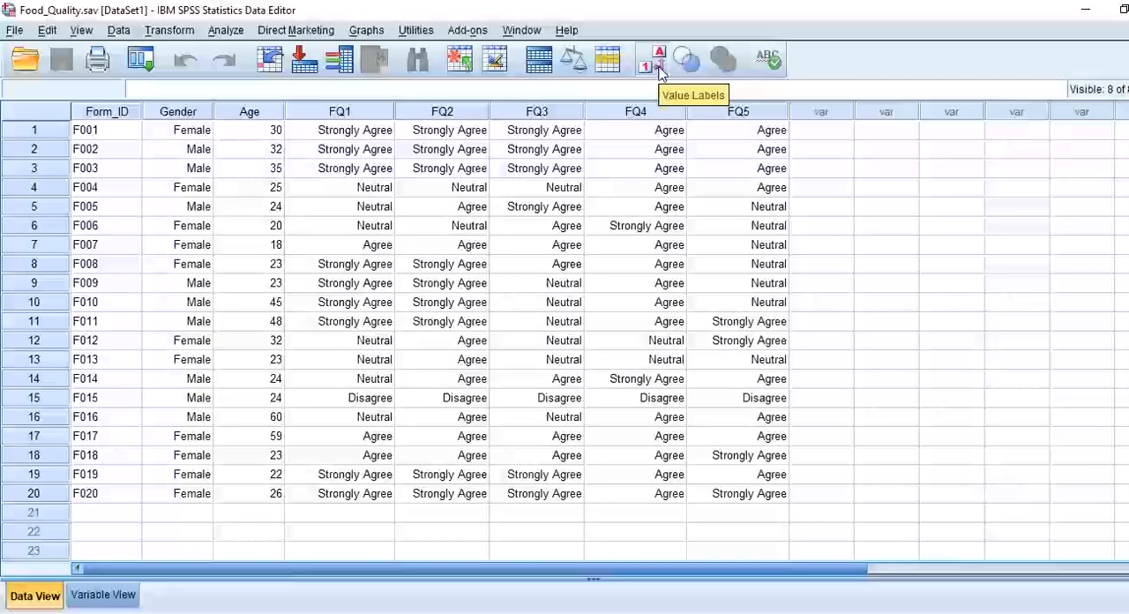
left_click(660, 73)
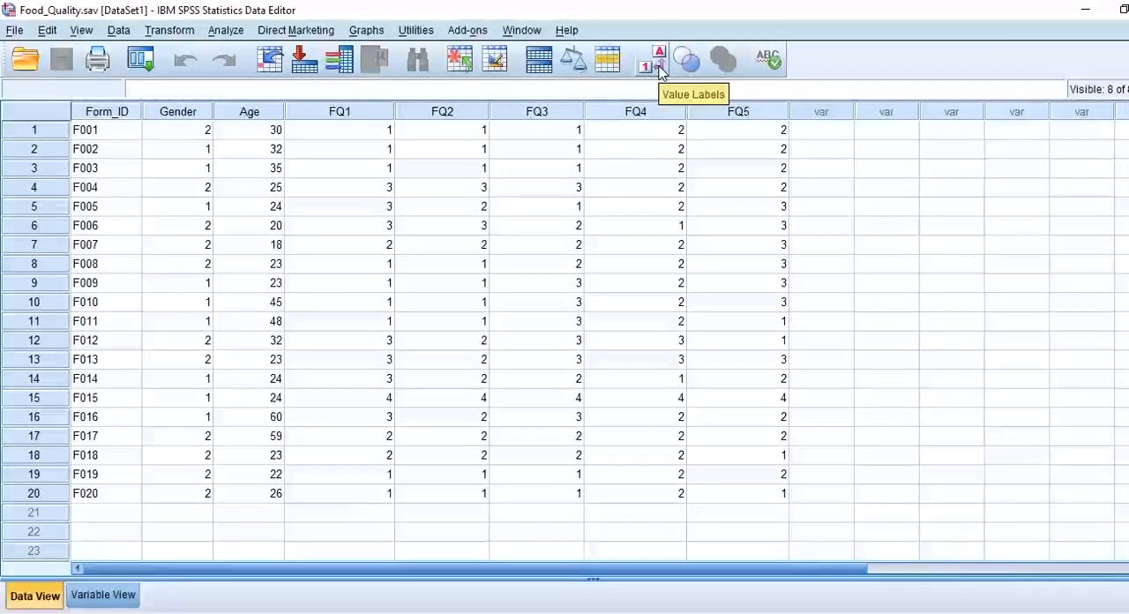
left_click(654, 62)
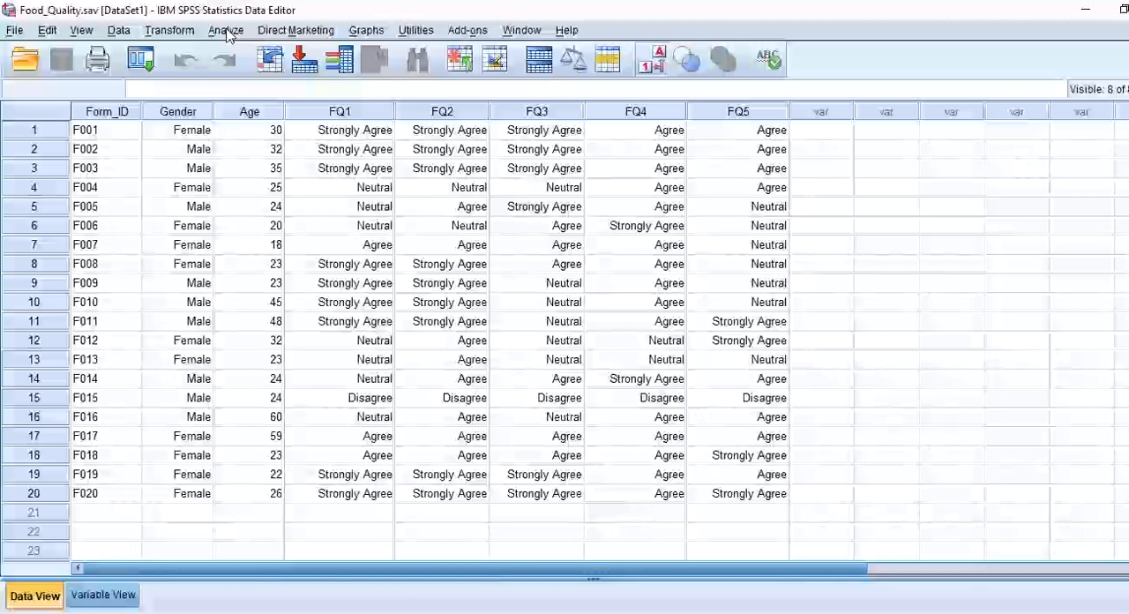
Set up a Frequencies analysis with Gender and the overall dining experience satisfaction question (FQ1) as its variables.
left_click(227, 32)
mouse_move(264, 78)
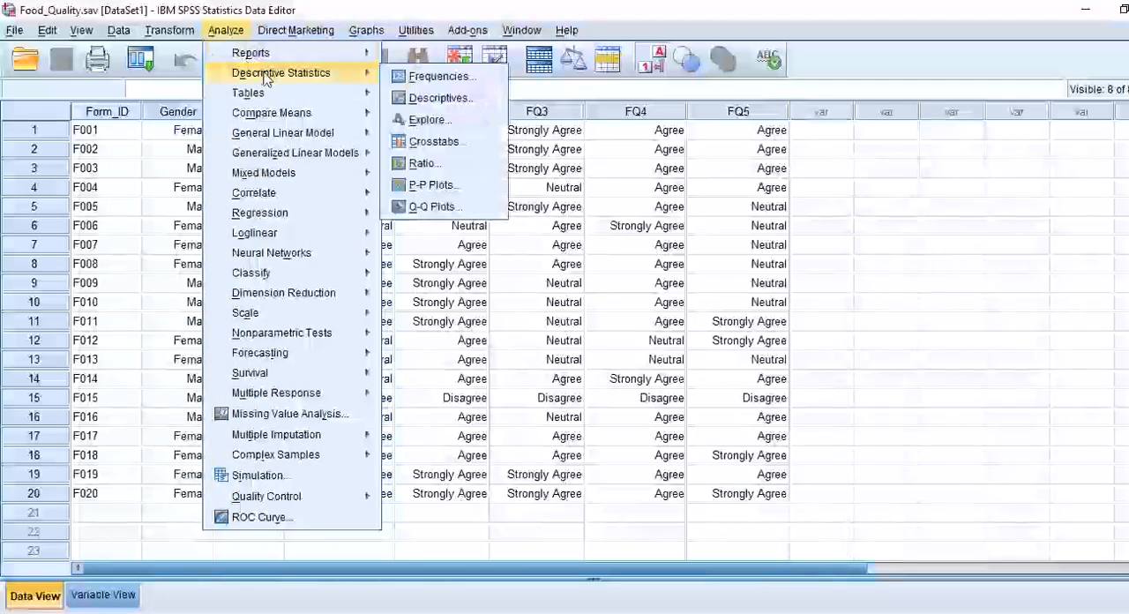
left_click(411, 77)
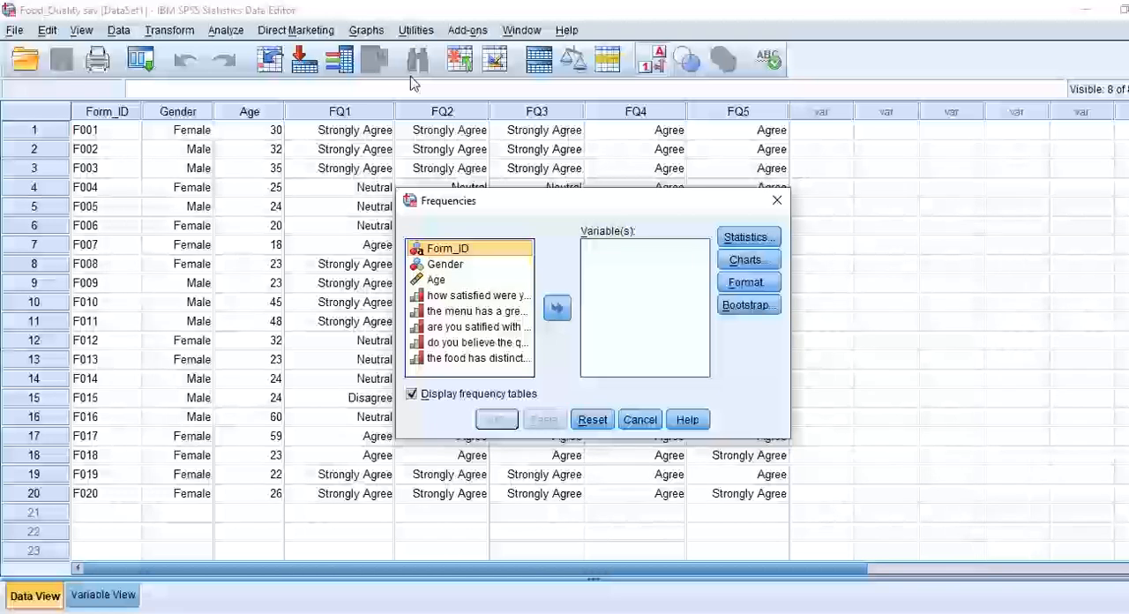
left_click(441, 265)
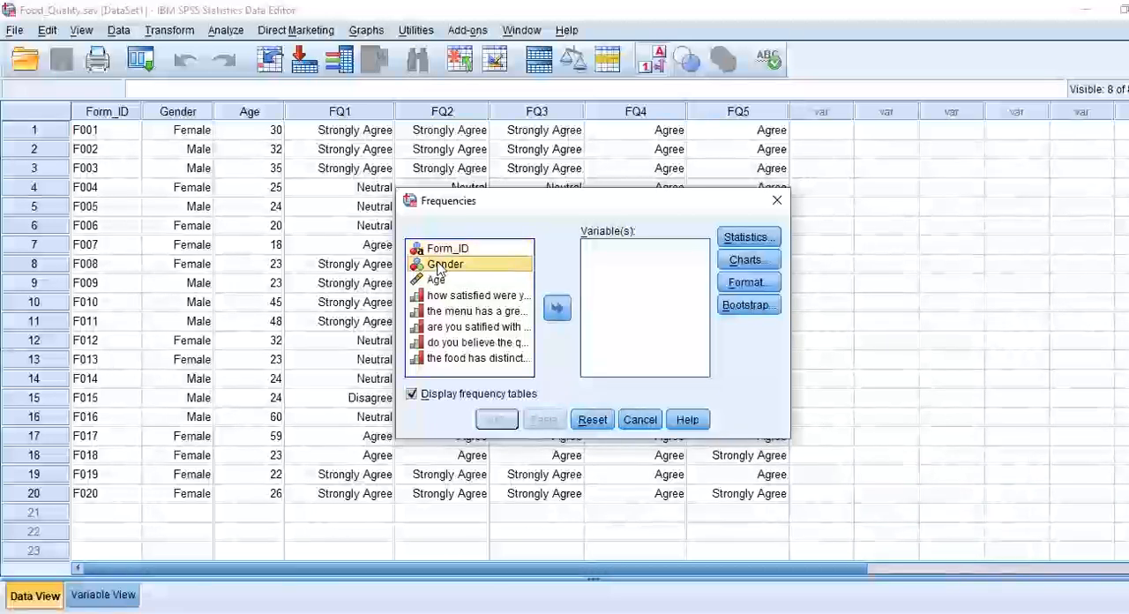
left_click(557, 308)
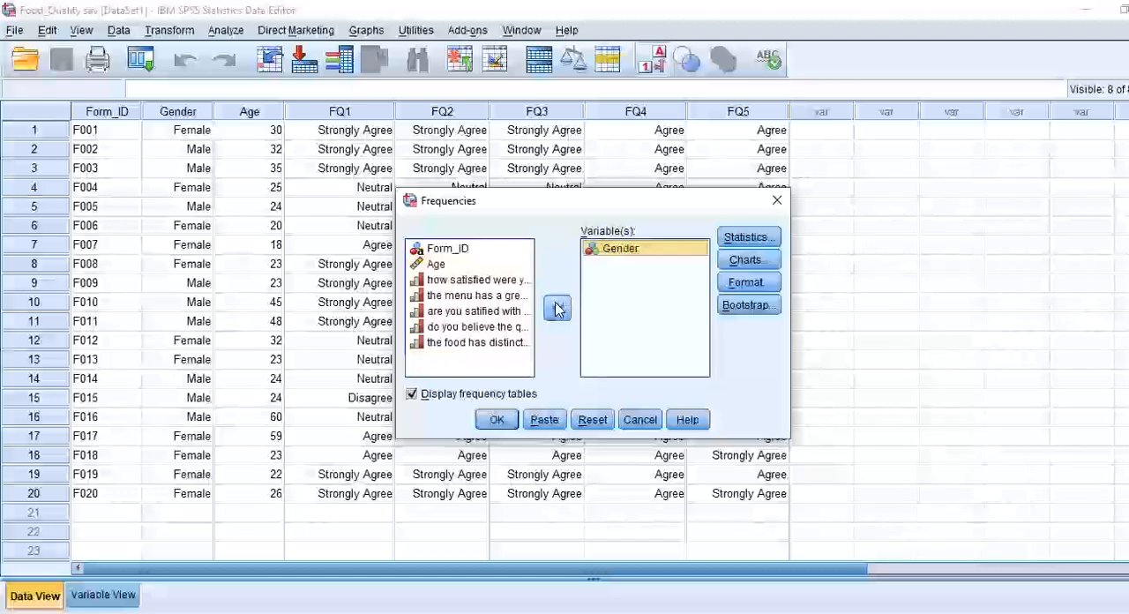
left_click(463, 280)
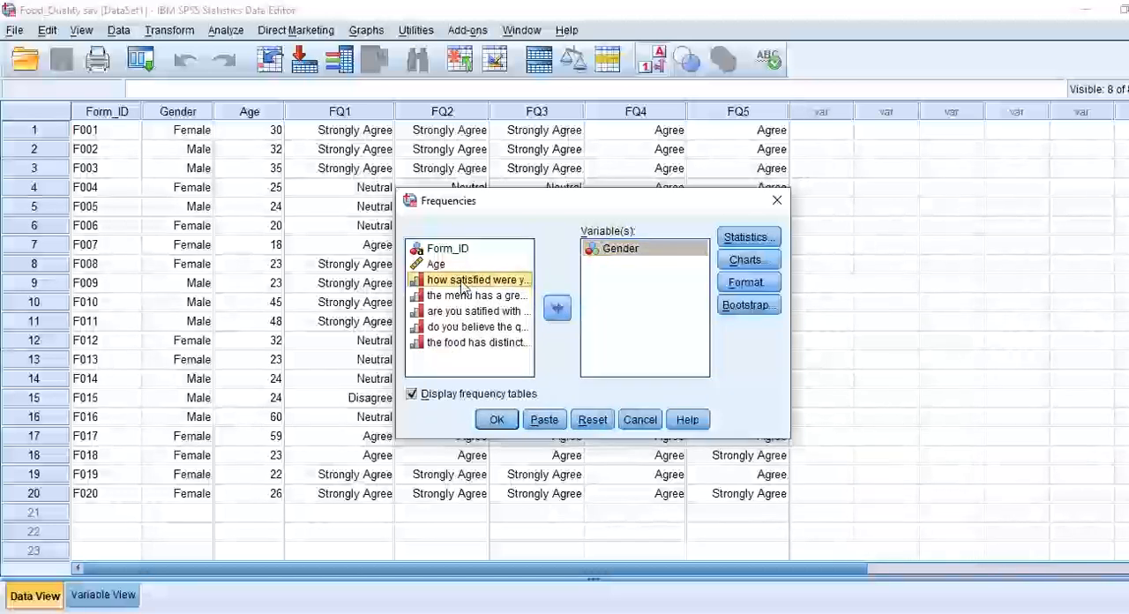
left_click(556, 308)
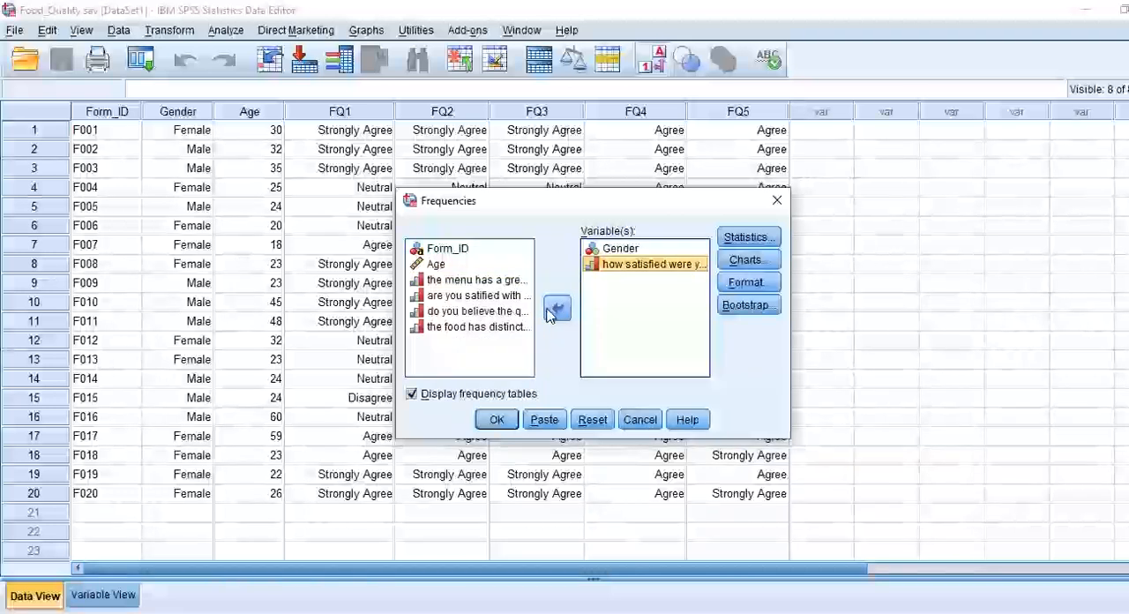
Include the mean, standard deviation and variance in the Frequencies statistics.
left_click(747, 240)
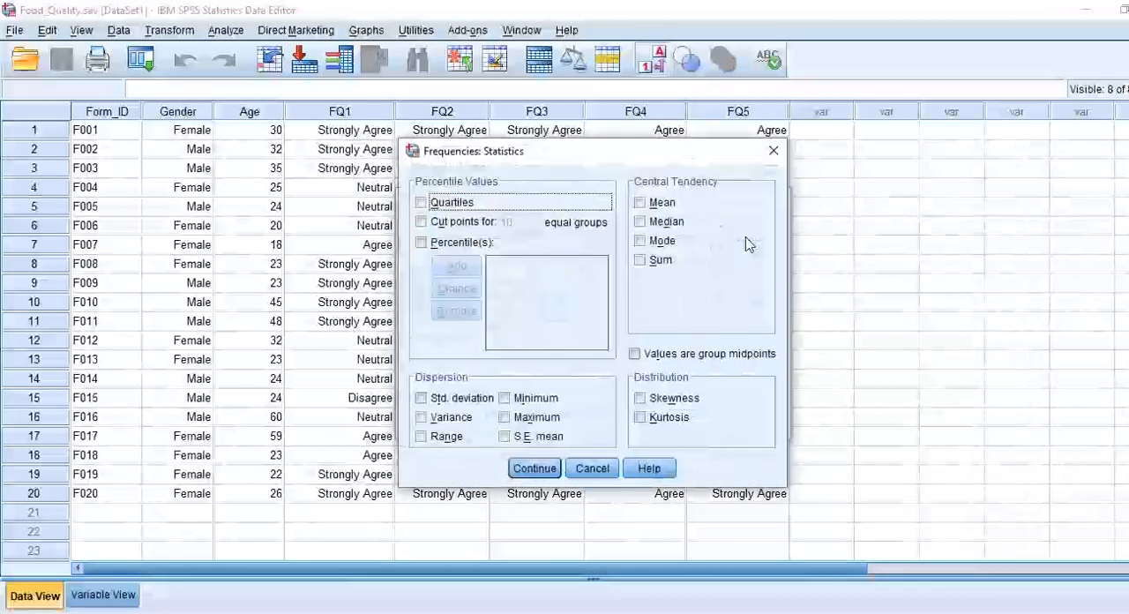
left_click(641, 203)
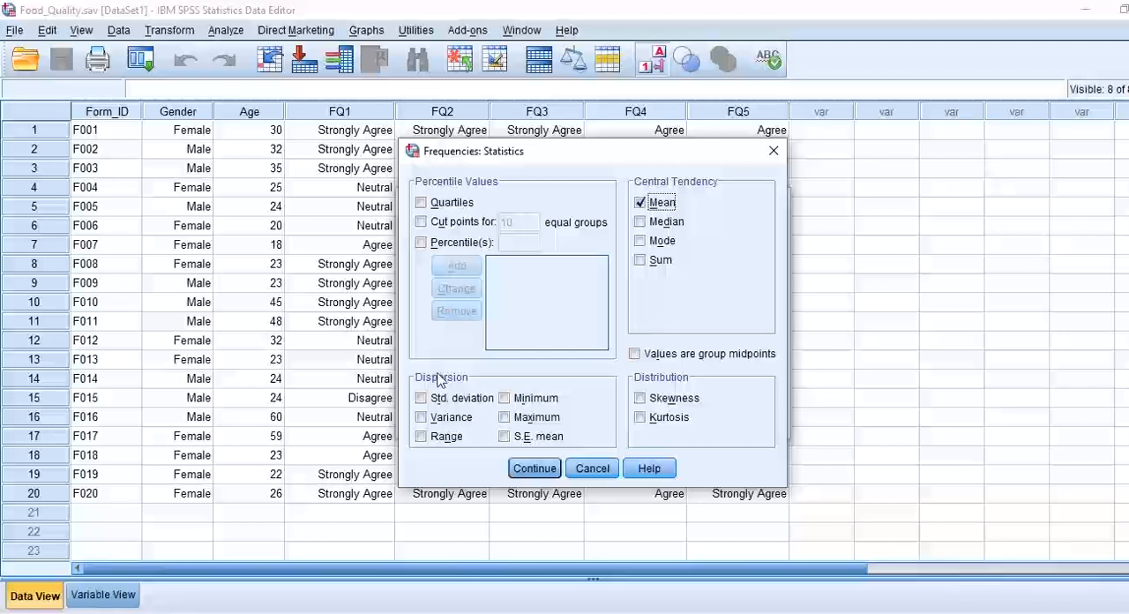
left_click(421, 398)
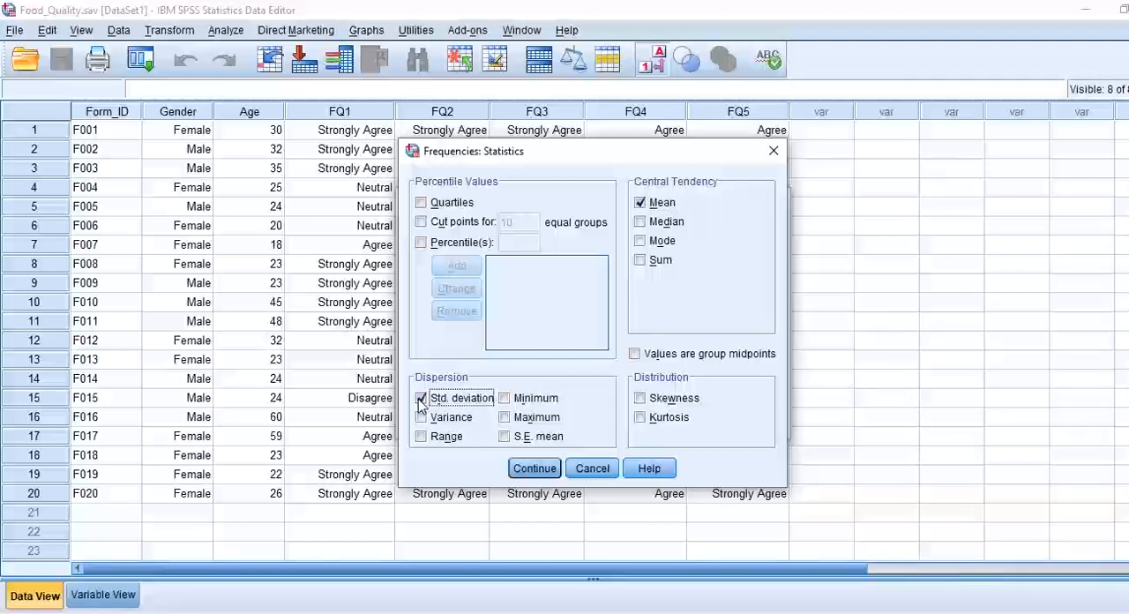
left_click(421, 418)
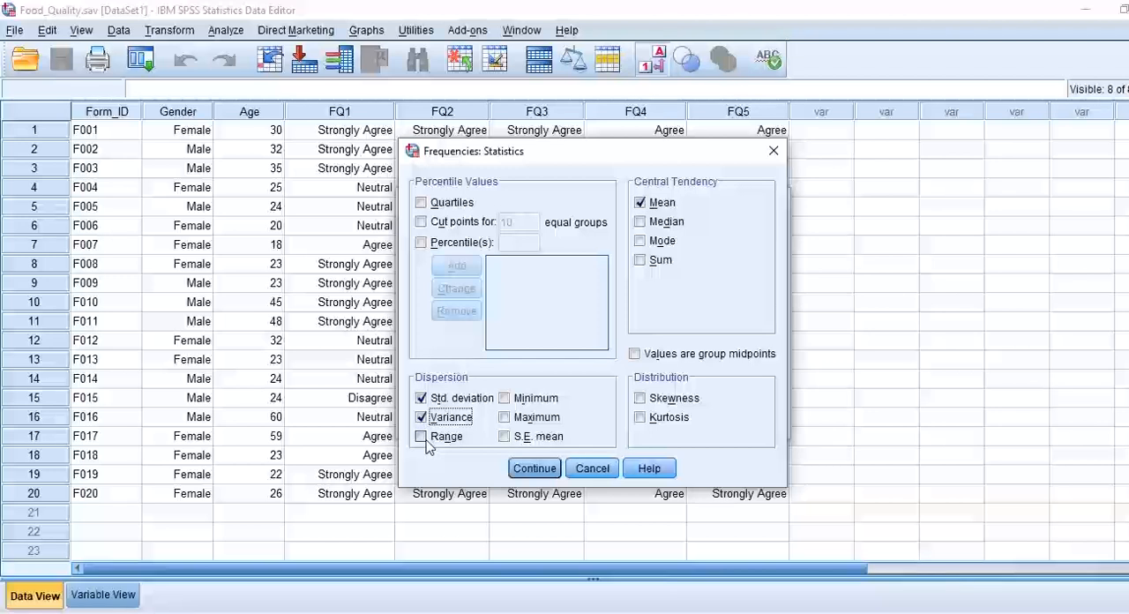
left_click(526, 468)
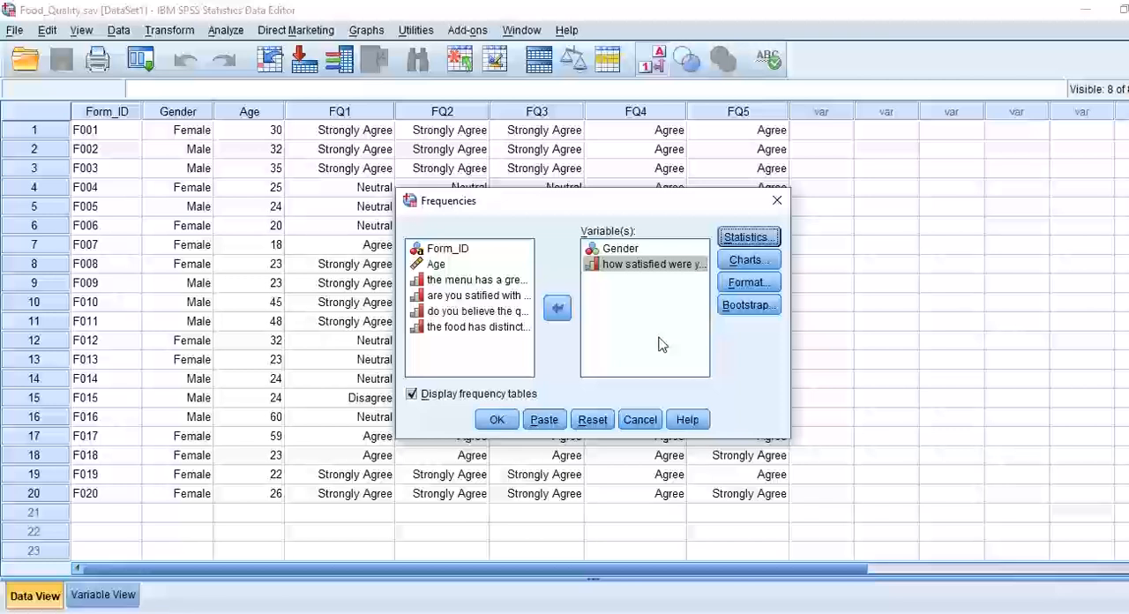
Add histograms with a normal curve to the Frequencies analysis and run it.
left_click(746, 260)
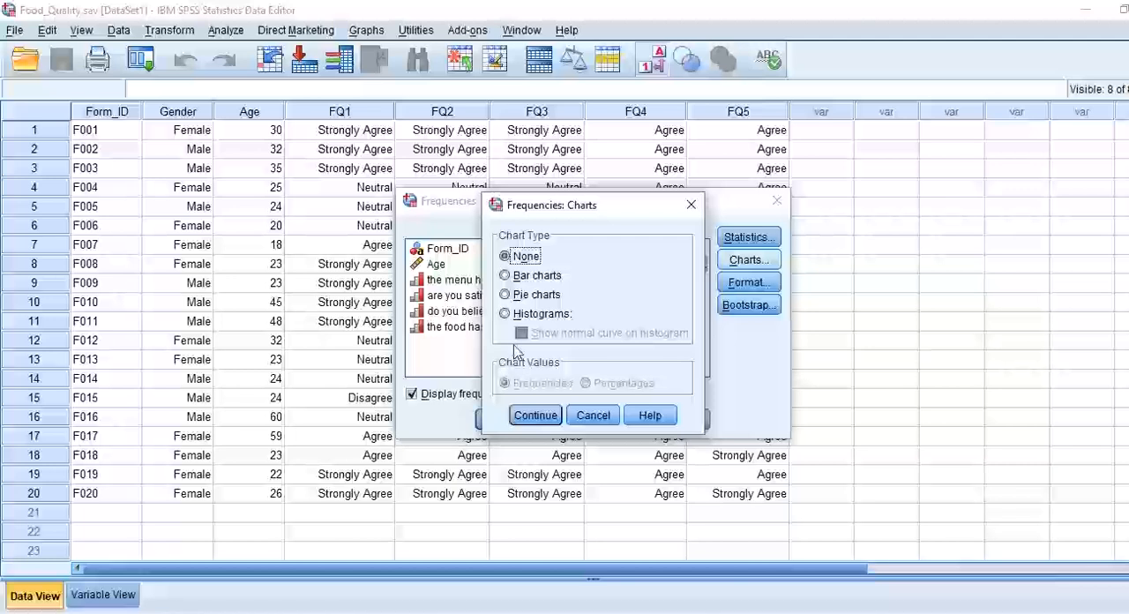
left_click(505, 315)
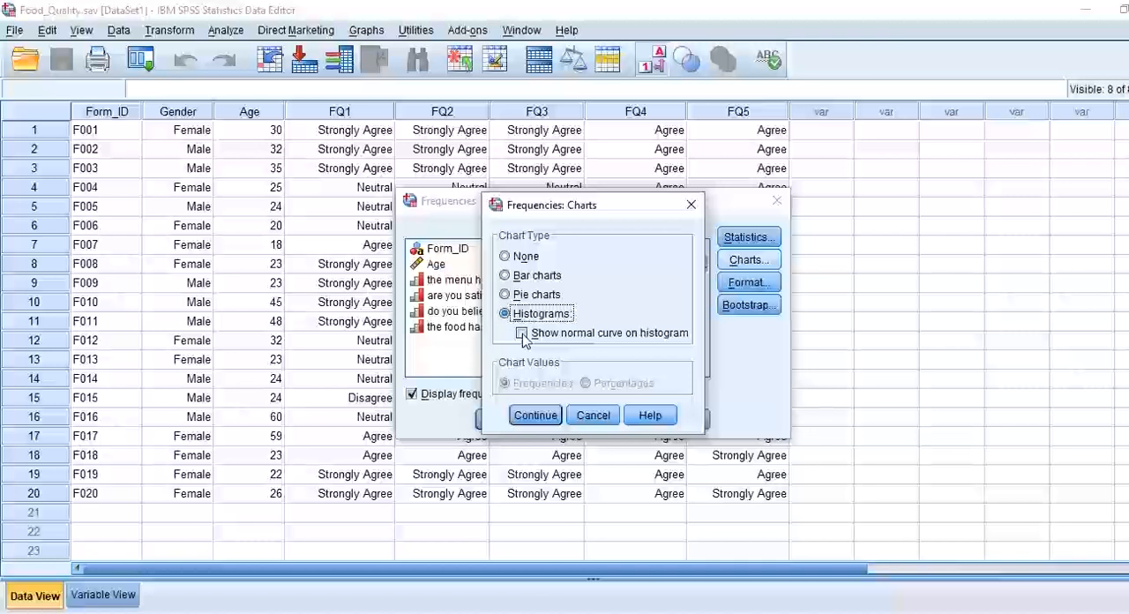
left_click(522, 335)
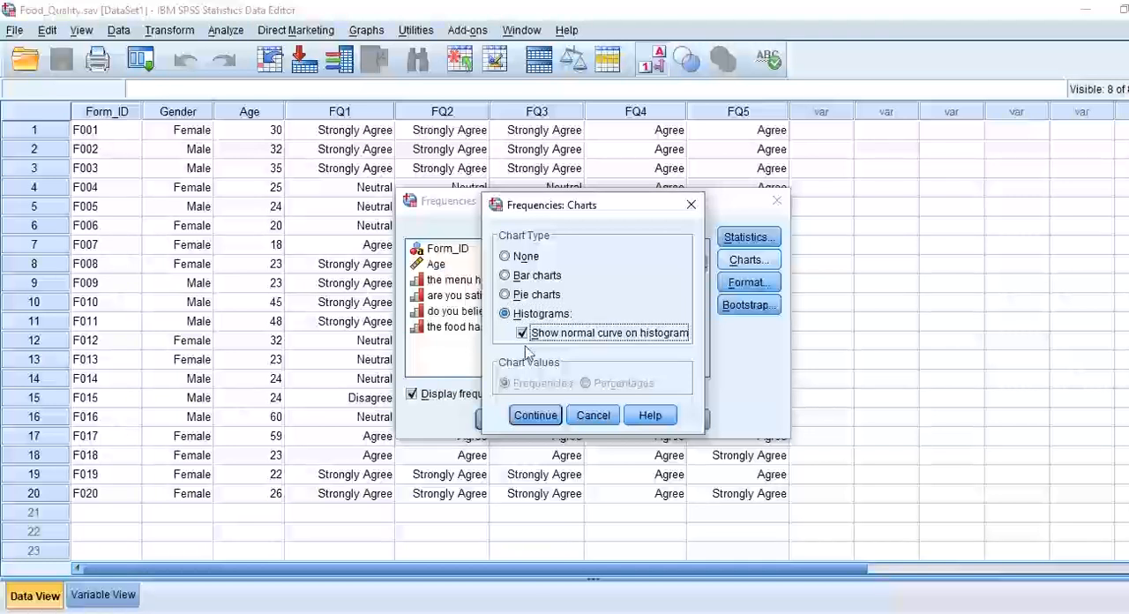
left_click(532, 416)
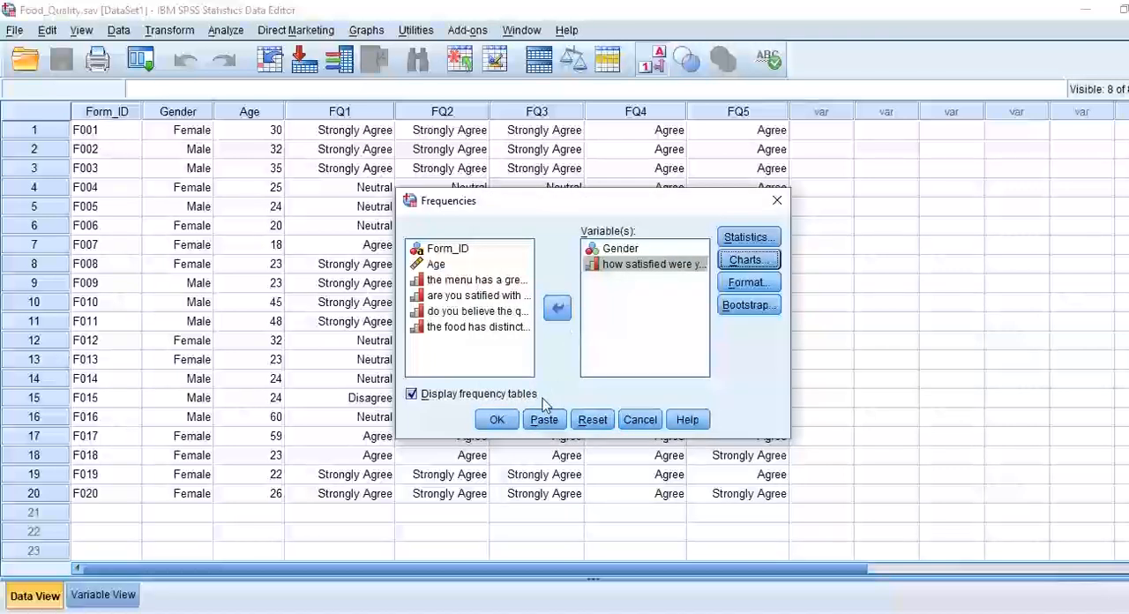
left_click(497, 420)
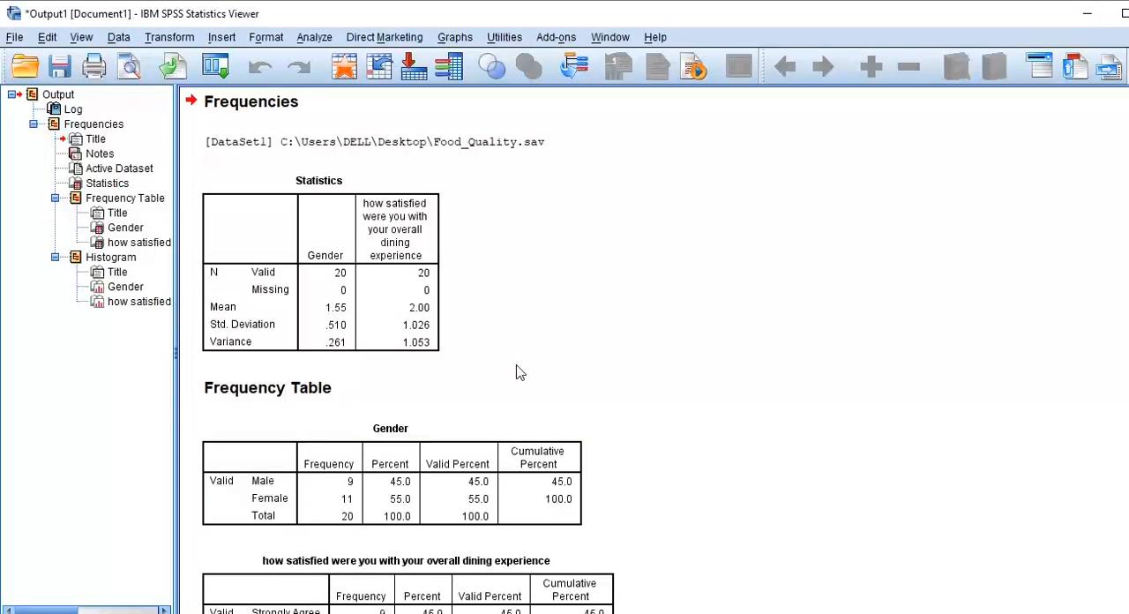
Examine the output's statistics table, the frequency tables and the histograms for Gender and overall dining satisfaction.
left_click(293, 241)
scroll(397, 353, "down", 3)
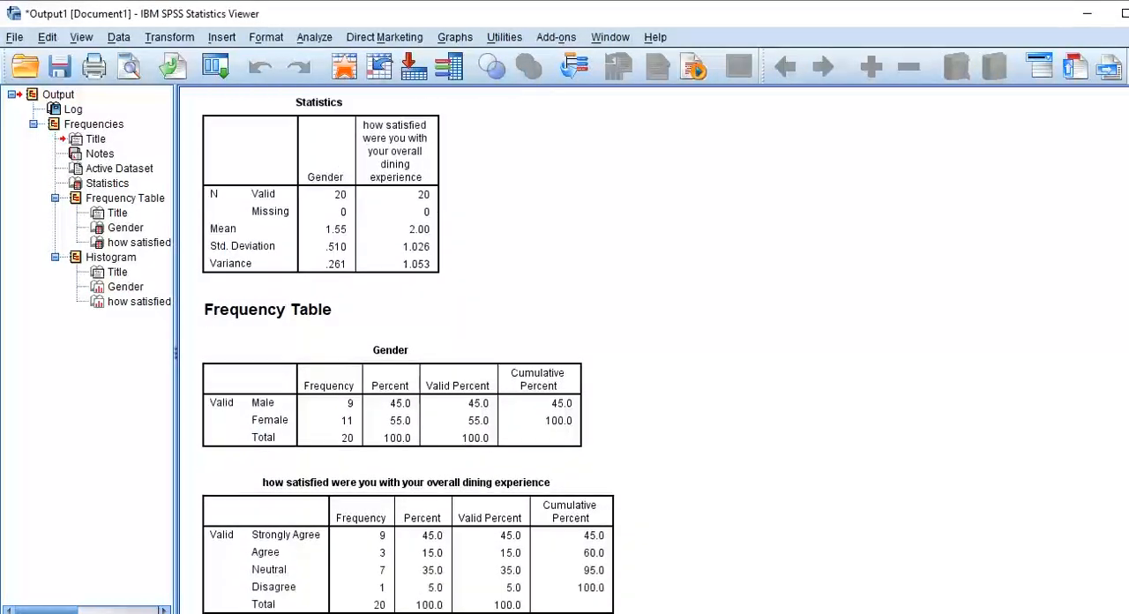
scroll(397, 353, "down", 3)
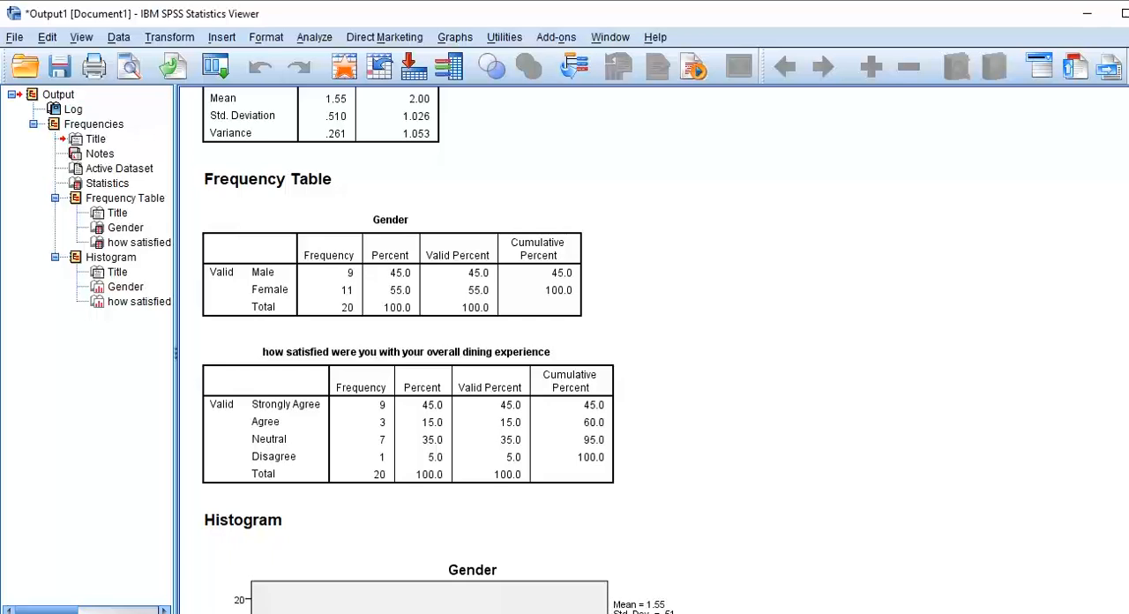
scroll(424, 353, "down", 1)
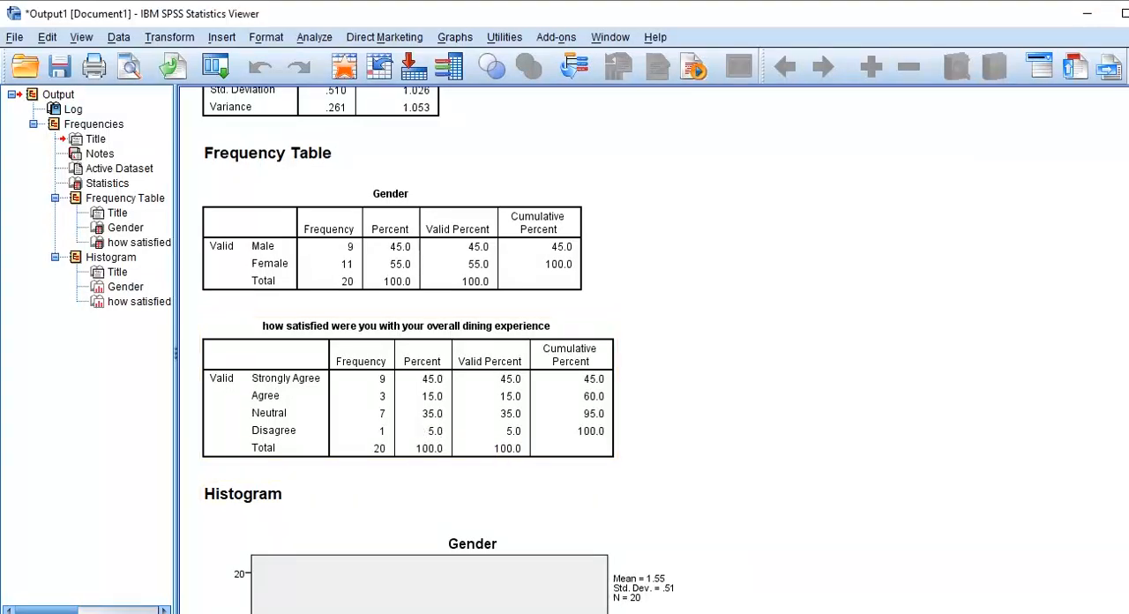
scroll(653, 353, "down", 10)
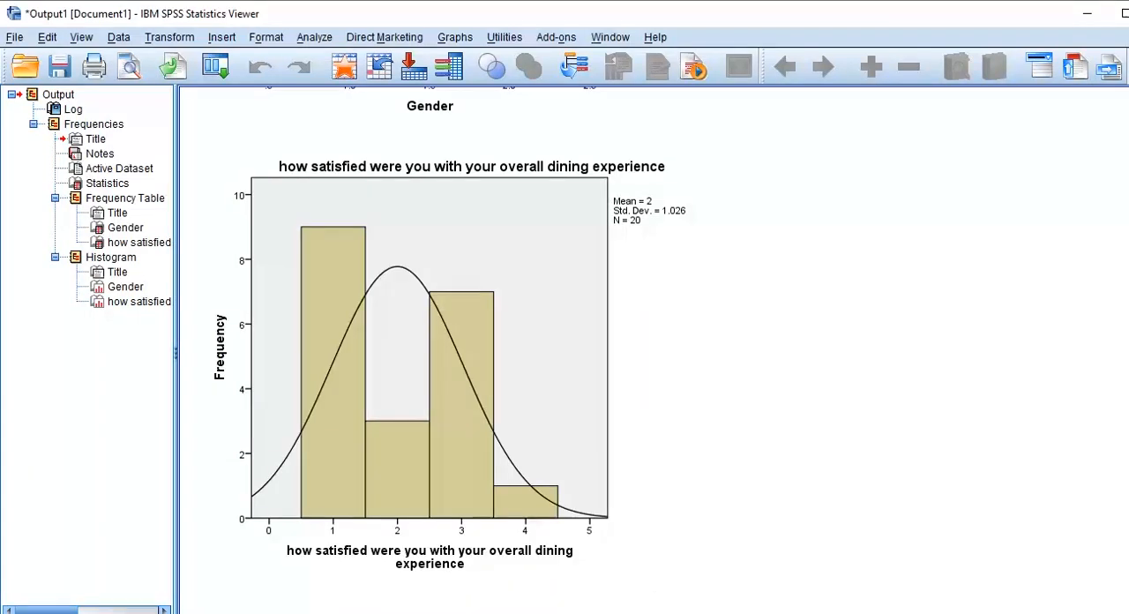
scroll(432, 353, "up", 2)
scroll(432, 353, "up", 5)
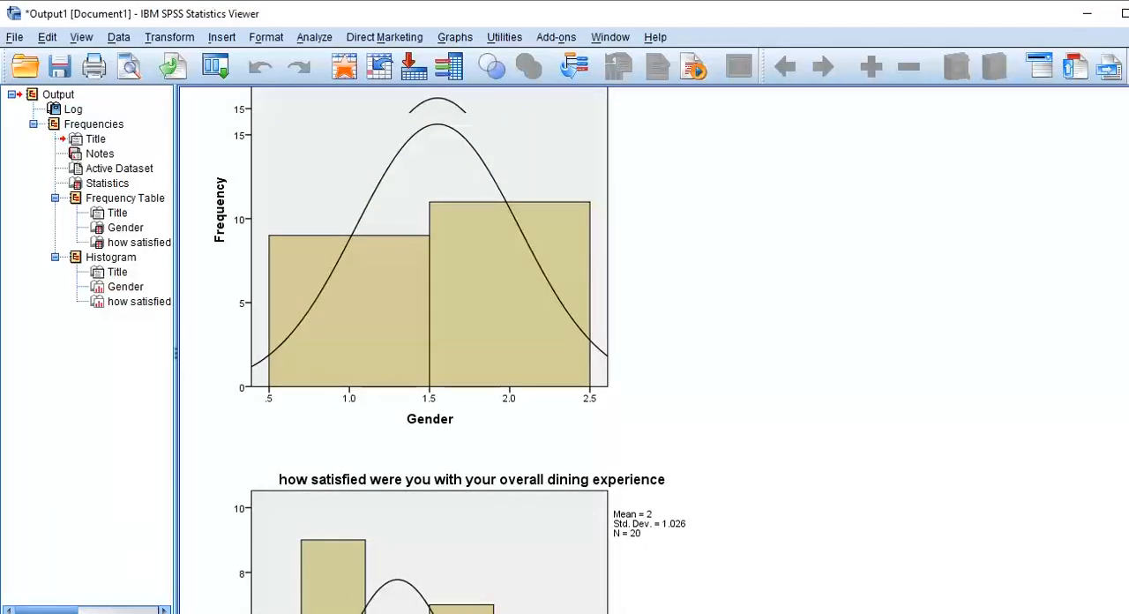
scroll(432, 353, "up", 7)
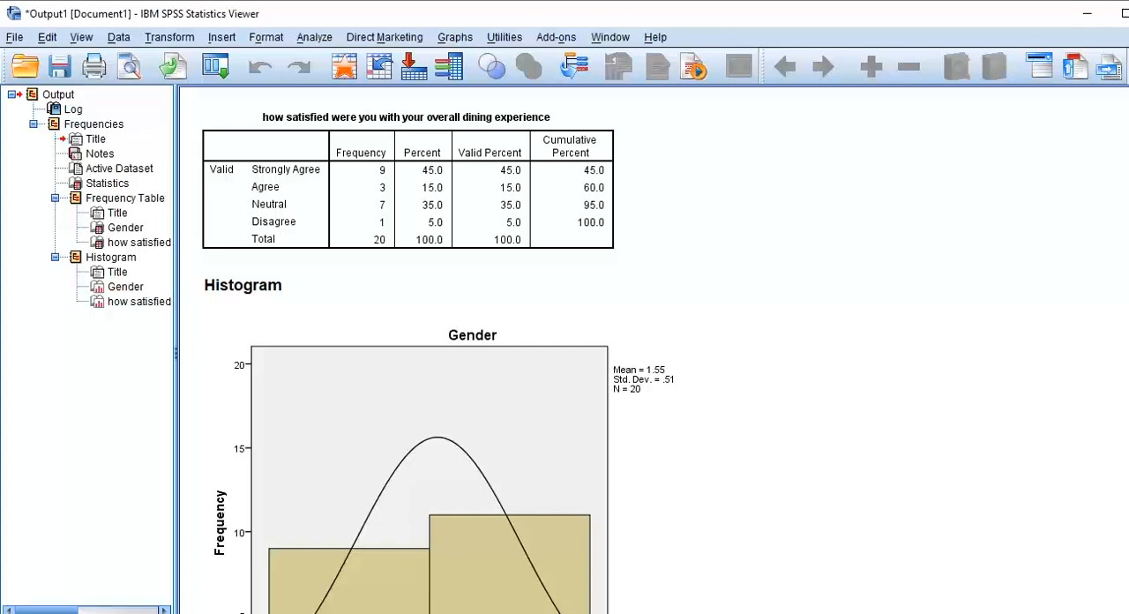
scroll(432, 353, "down", 4)
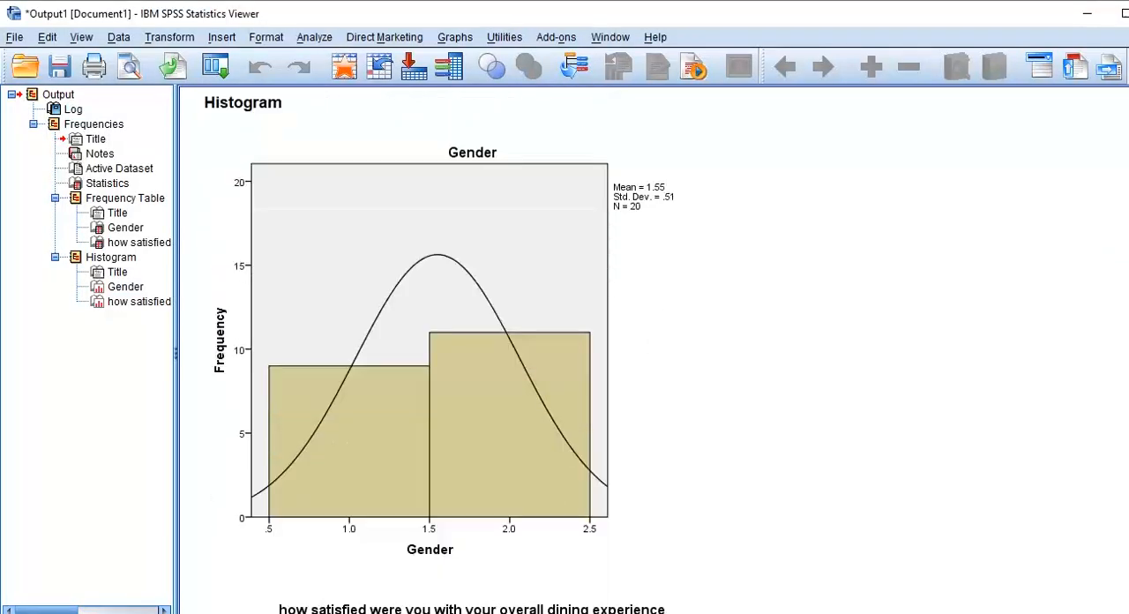
Examine the Gender and overall dining satisfaction histograms together with the satisfaction frequency table above them.
scroll(432, 353, "down", 6)
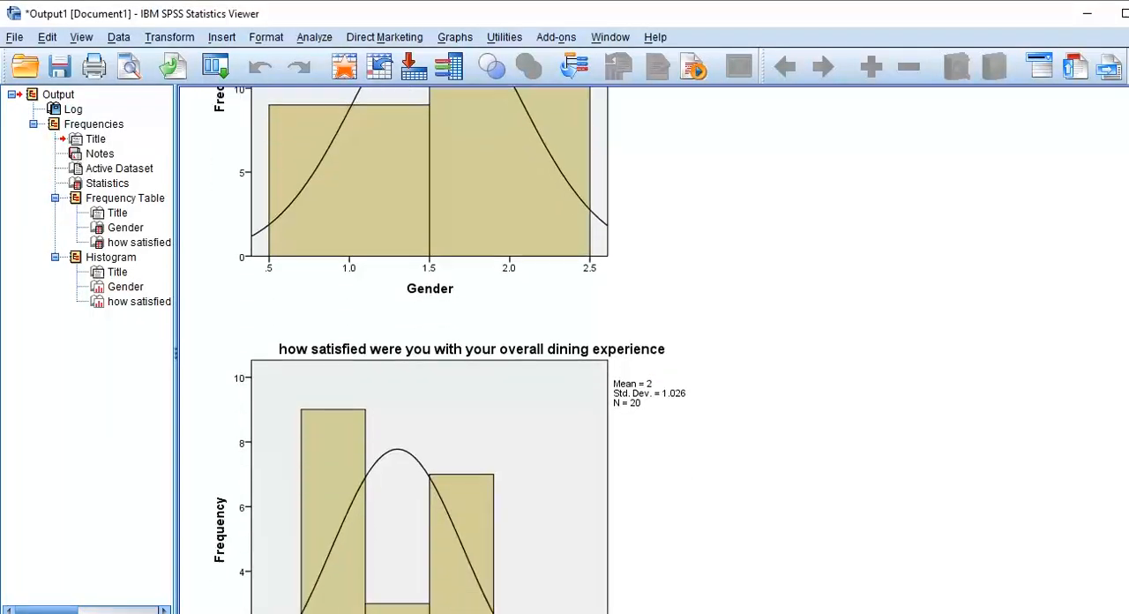
scroll(432, 353, "down", 2)
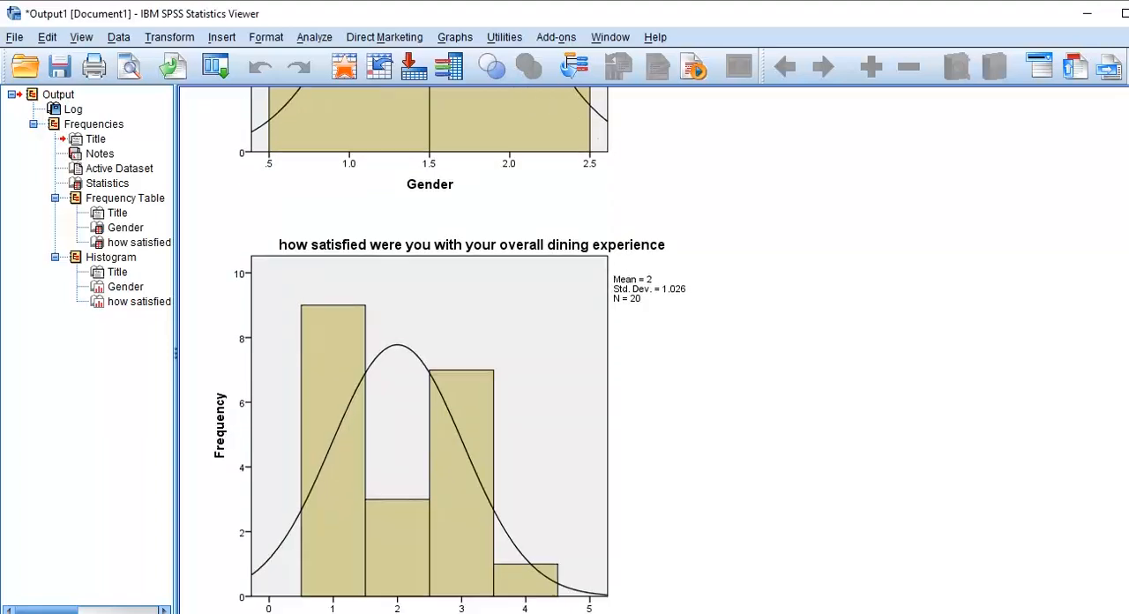
scroll(432, 353, "down", 2)
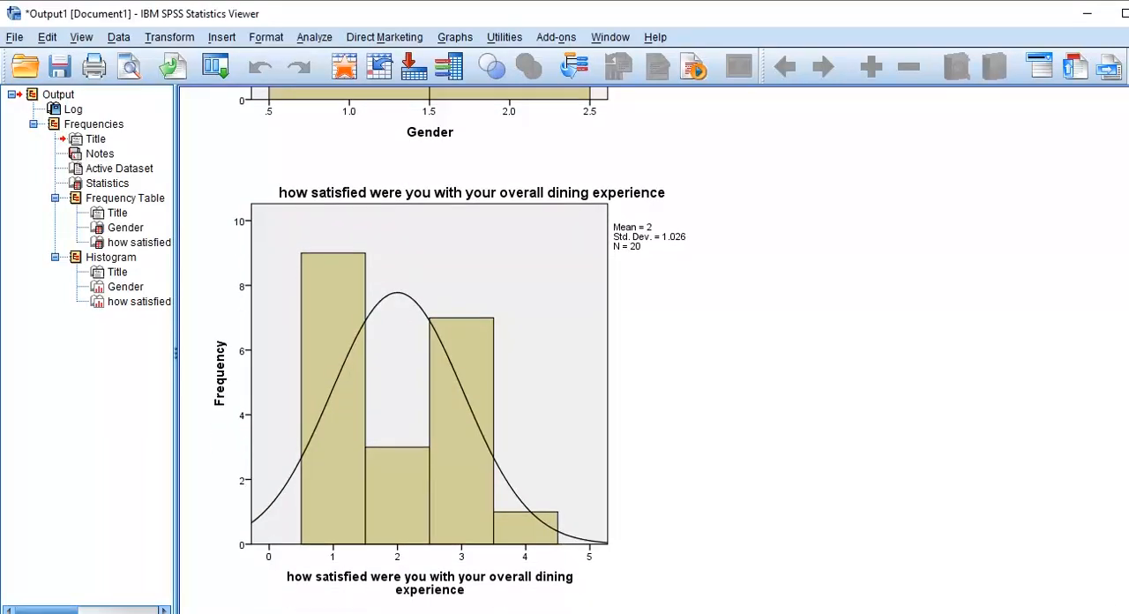
left_click(379, 565)
scroll(433, 353, "up", 10)
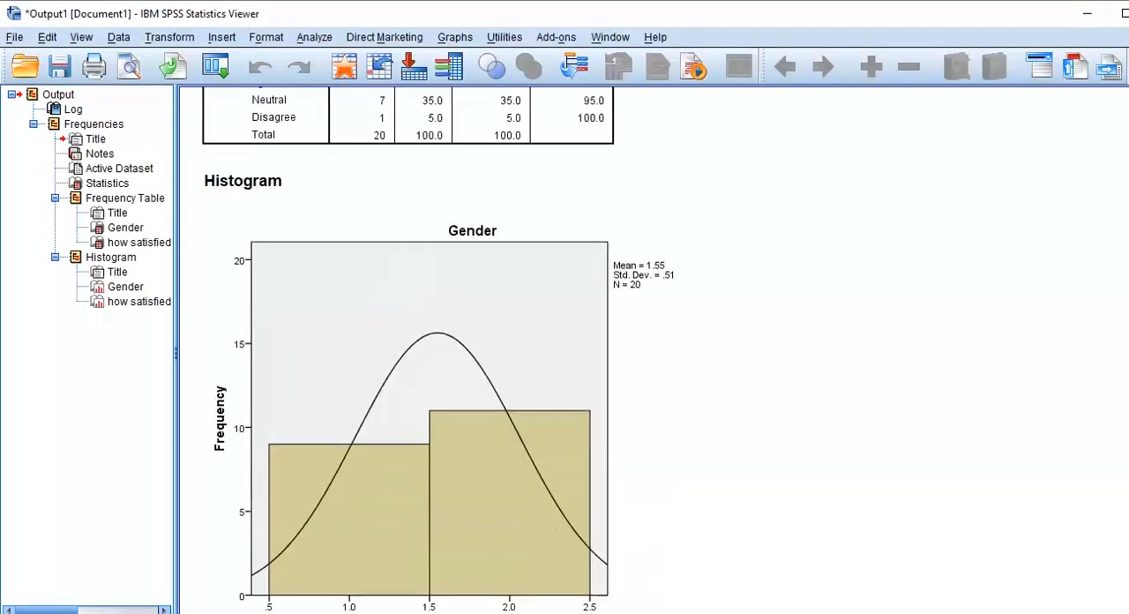
scroll(432, 353, "up", 1)
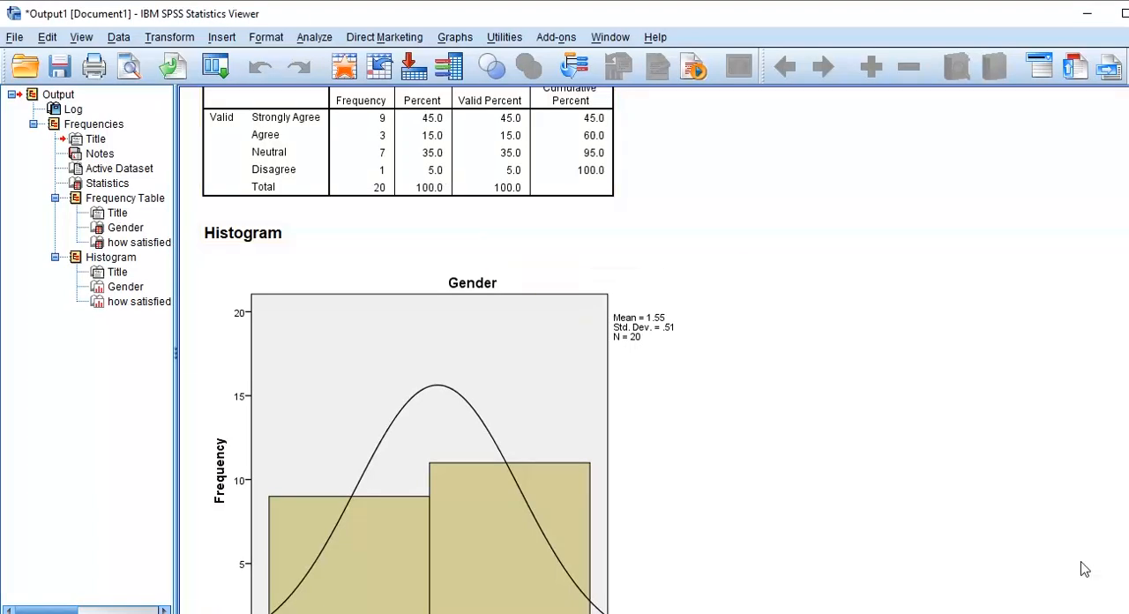
Open the Gender histogram for editing, show count data labels on its bars, and return to the output.
scroll(565, 353, "down", 3)
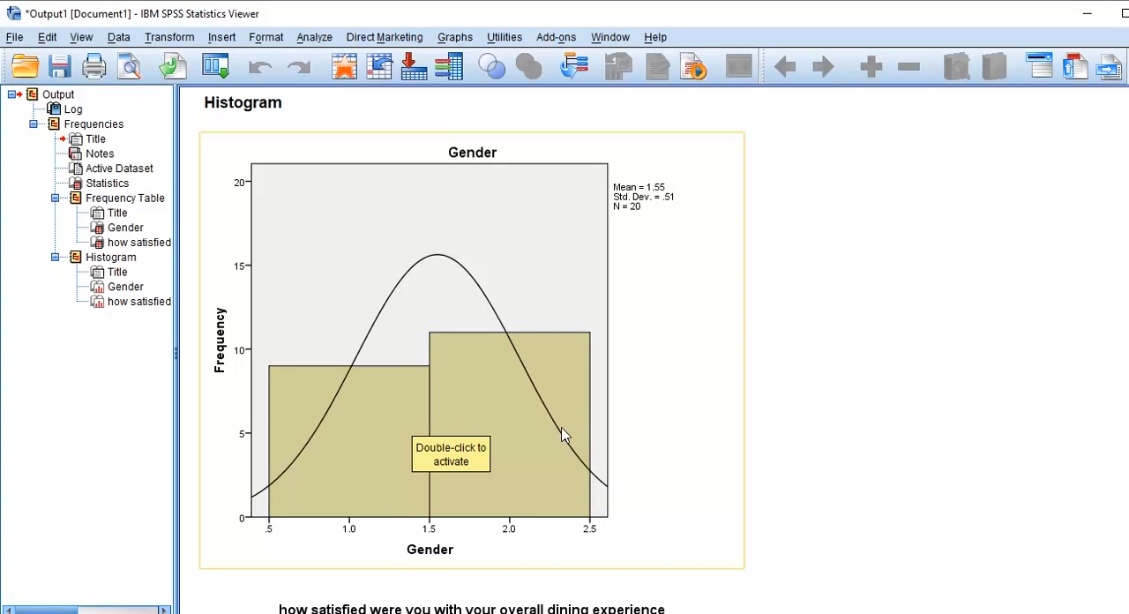
left_click(476, 404)
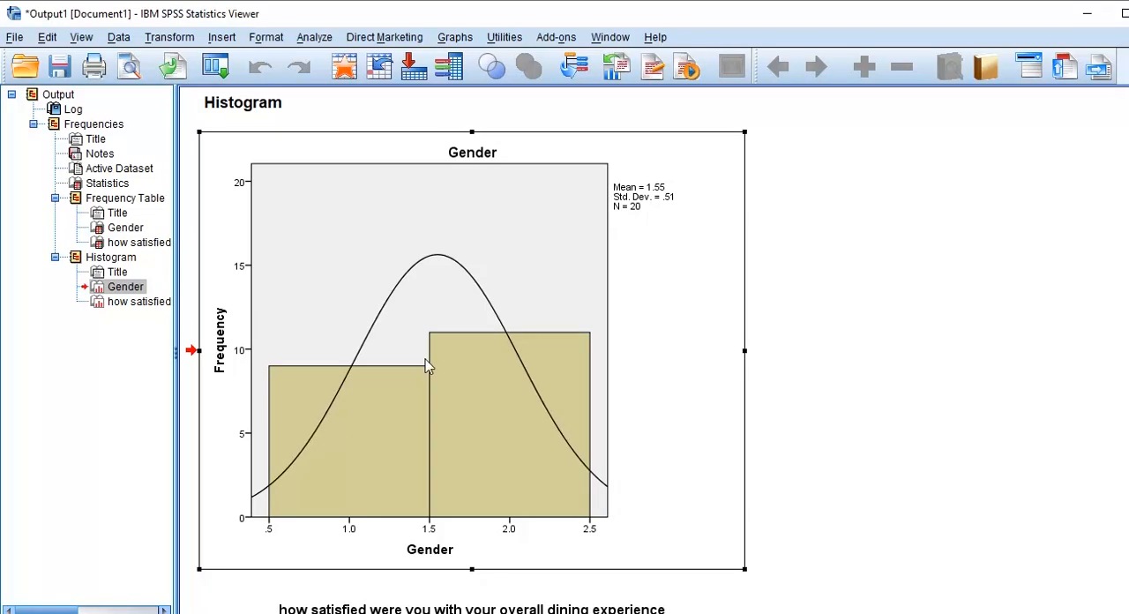
double_click(555, 384)
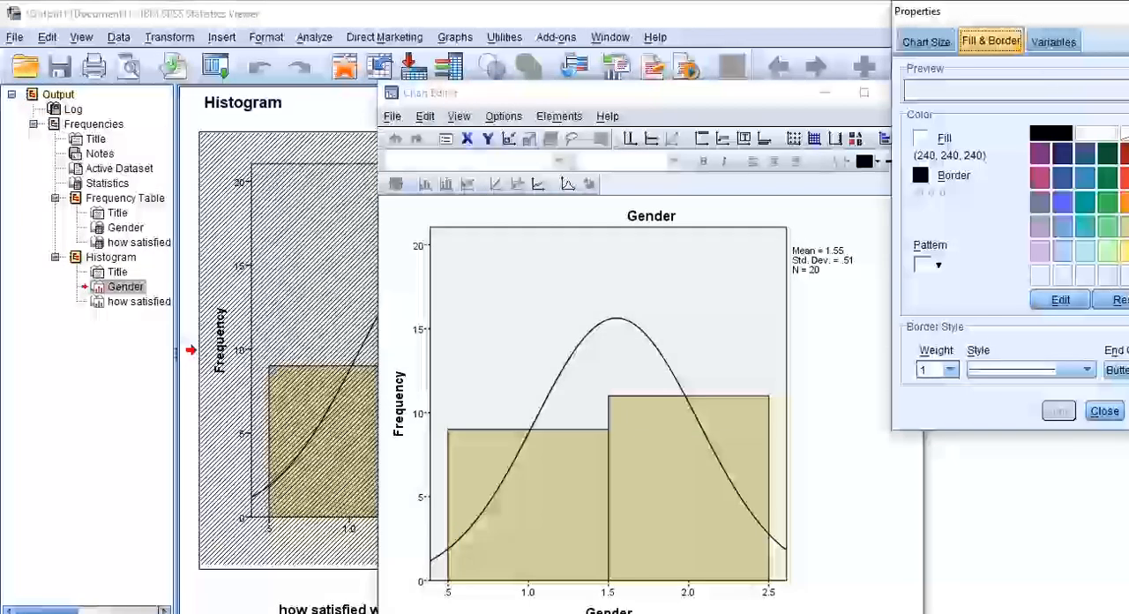
left_click(1104, 410)
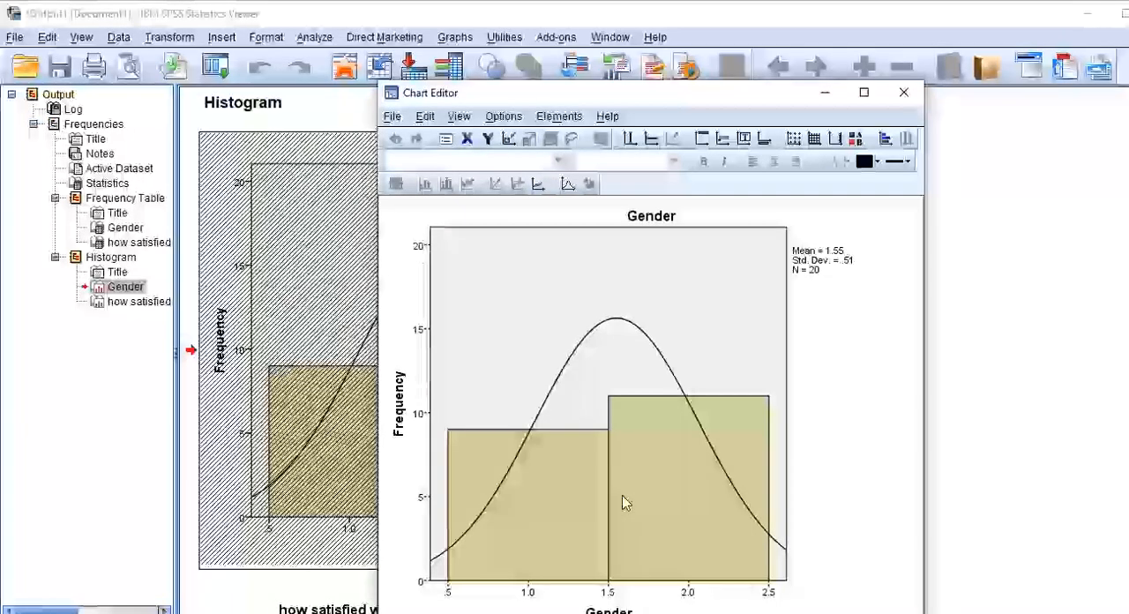
left_click(623, 503)
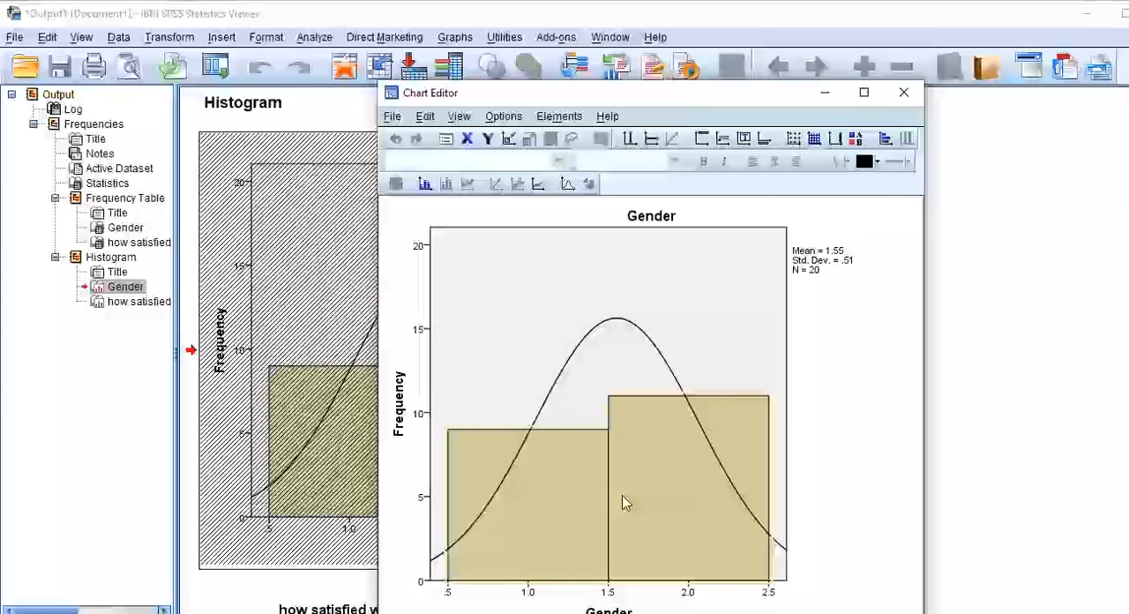
right_click(622, 428)
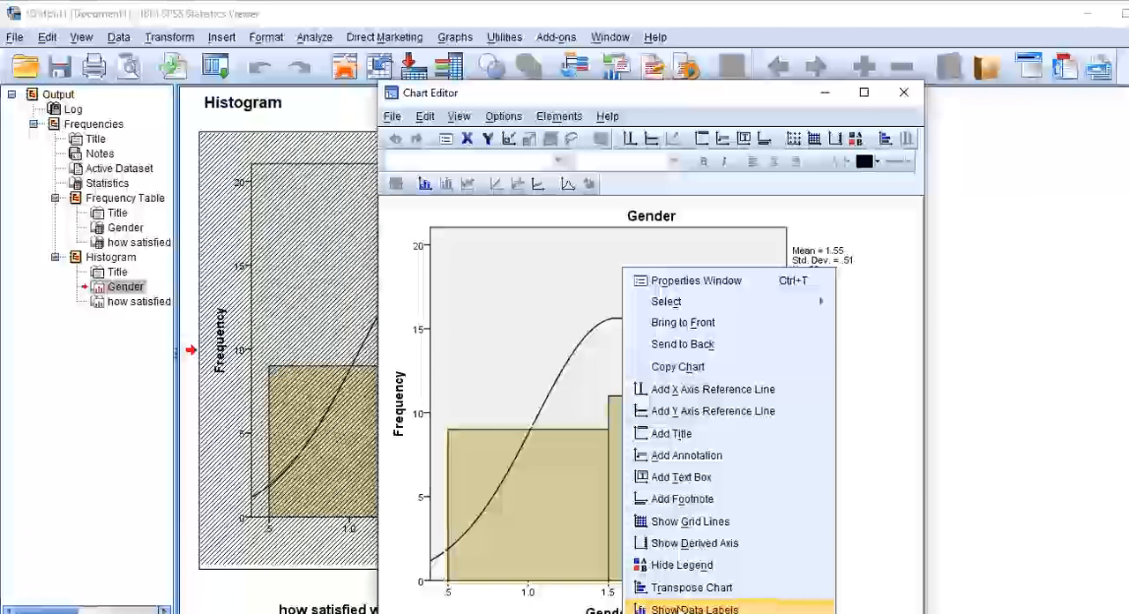
left_click(679, 609)
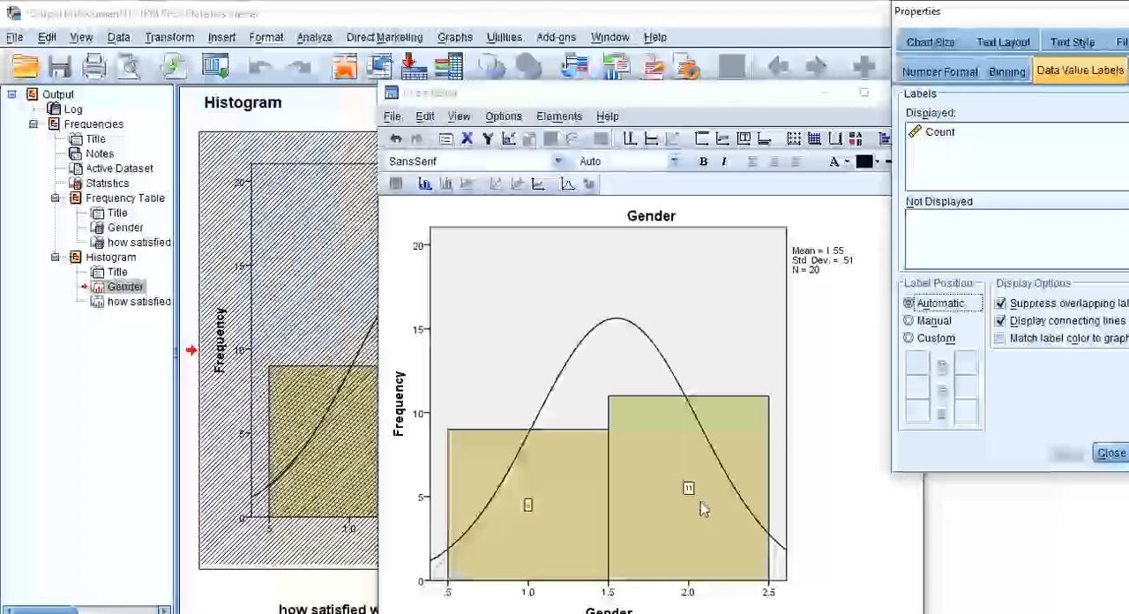
left_click(1113, 453)
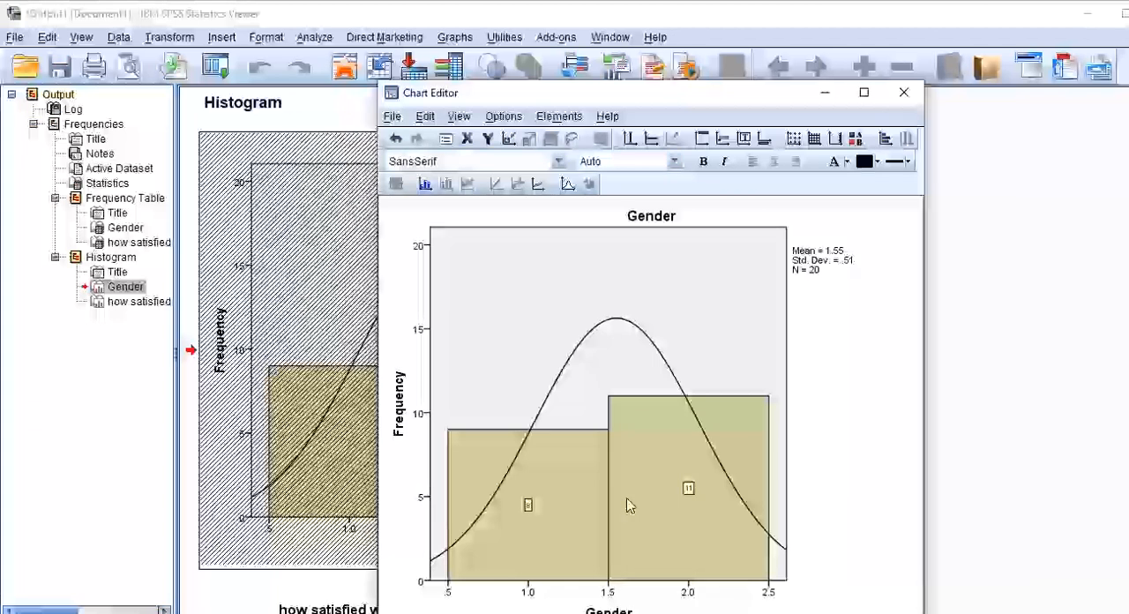
left_click(920, 92)
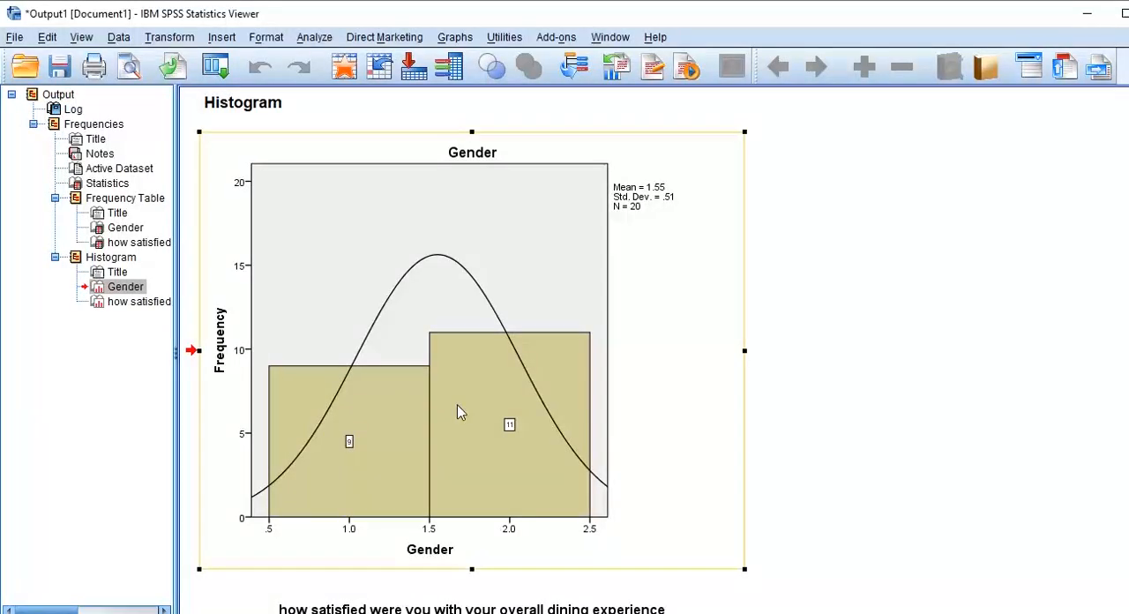
left_click(832, 367)
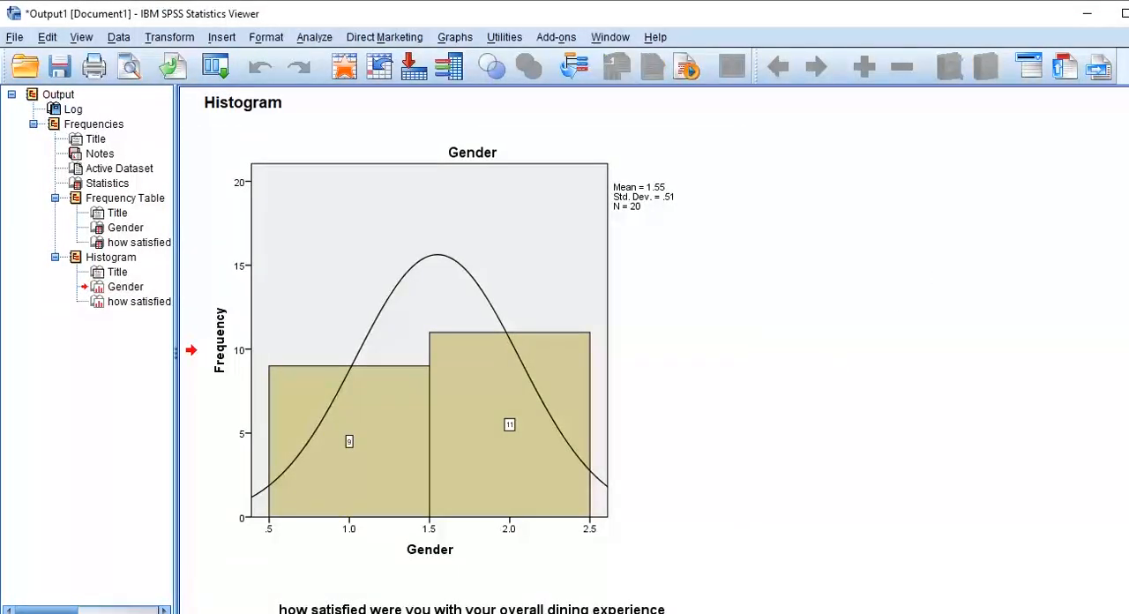
Print all visible output with Microsoft Print to PDF, saving it on the Desktop as "output of survey".
scroll(409, 346, "up", 10)
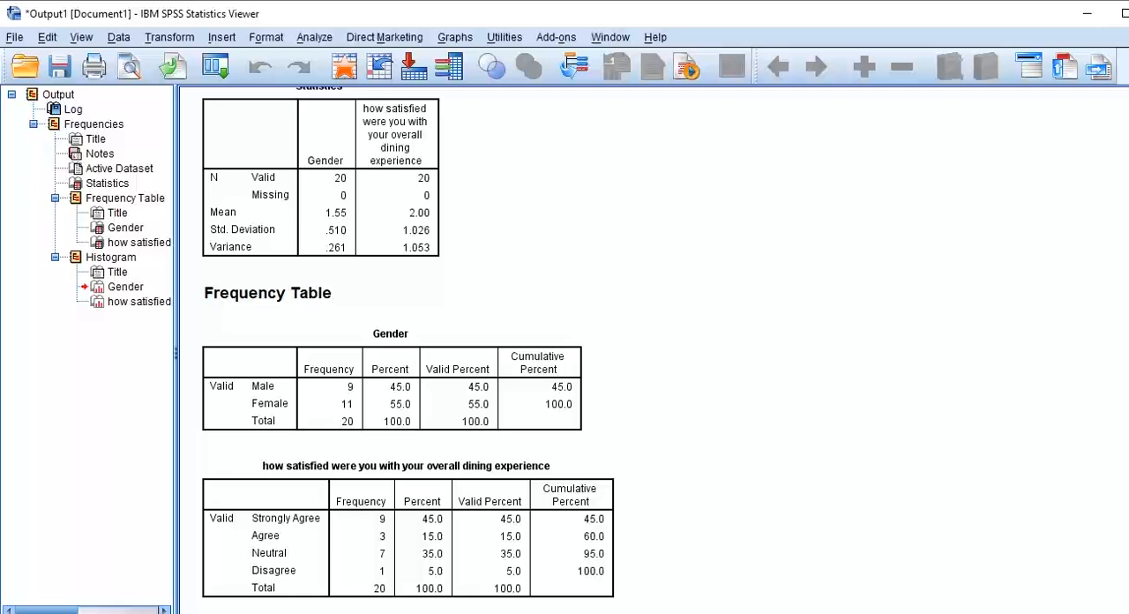
scroll(648, 340, "up", 3)
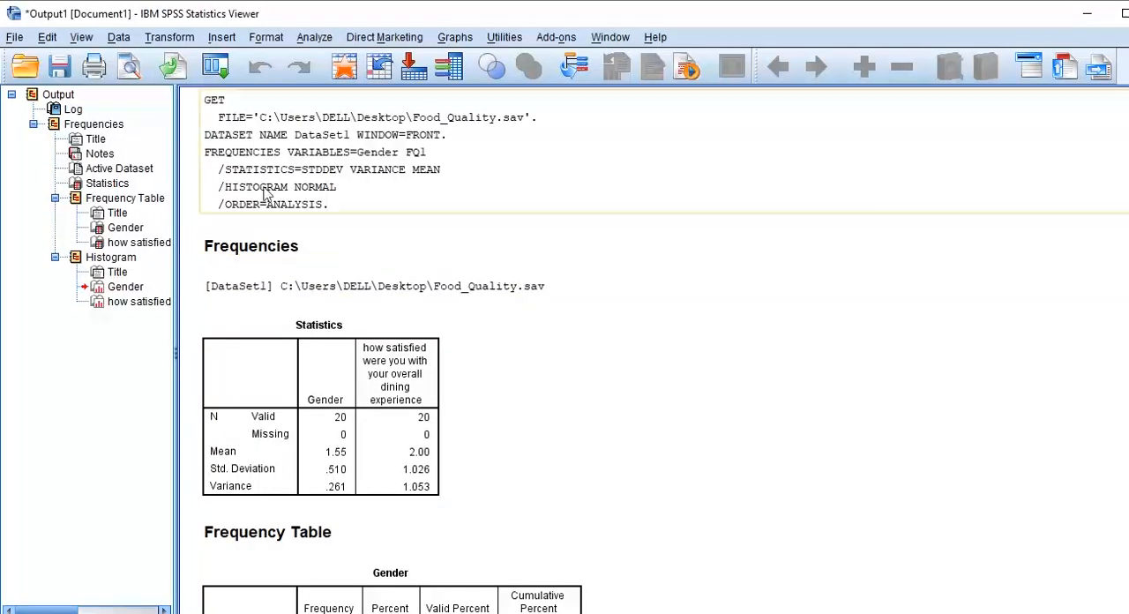
left_click(95, 67)
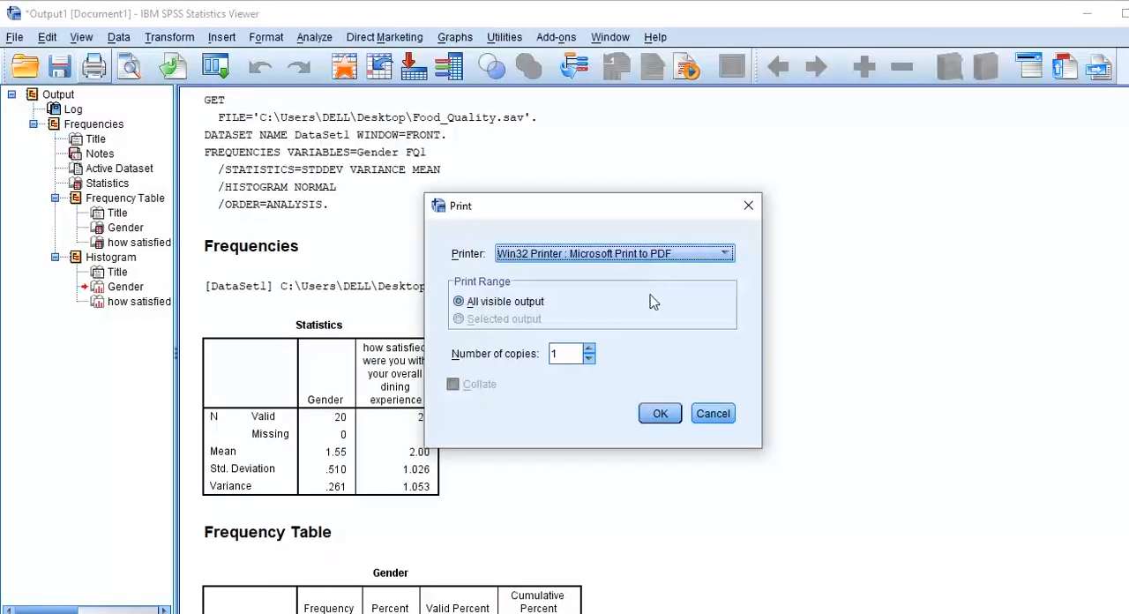
left_click(661, 415)
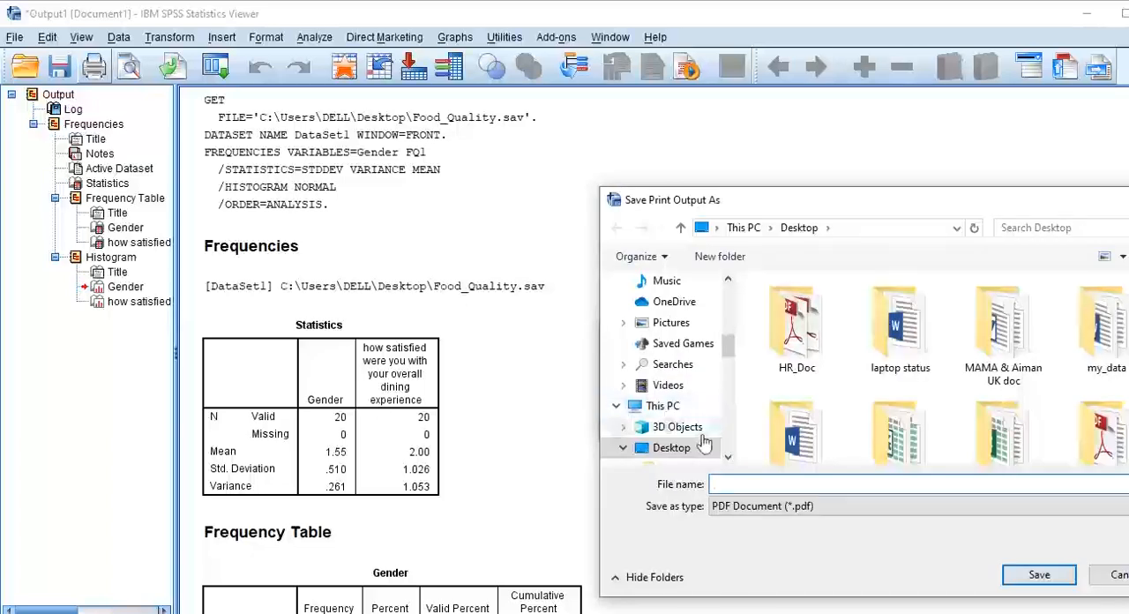
left_click(721, 483)
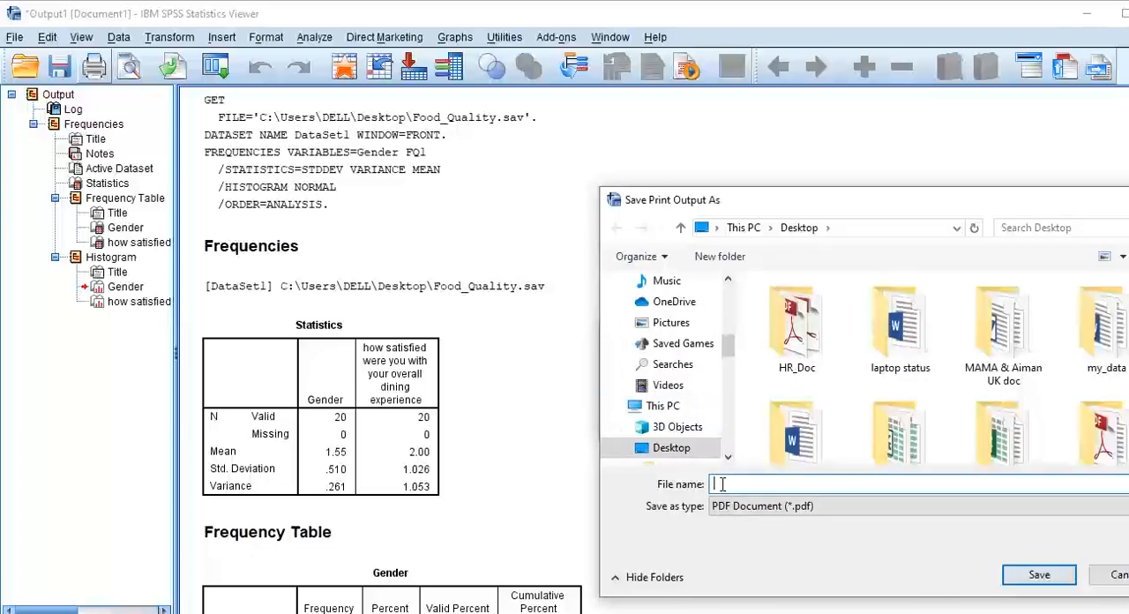
type("out")
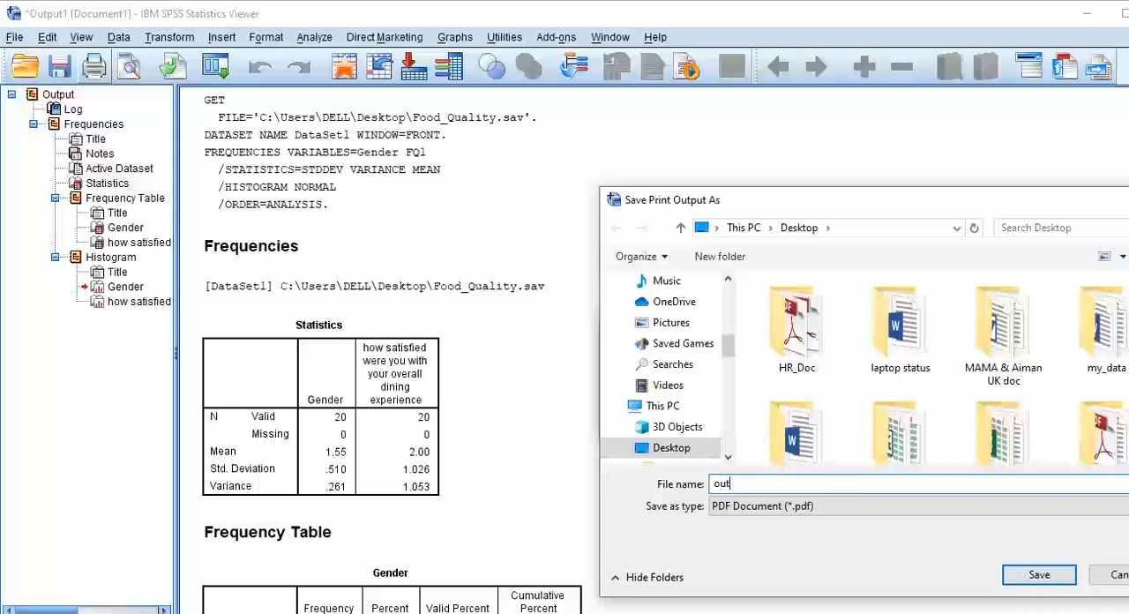
type("put of survey")
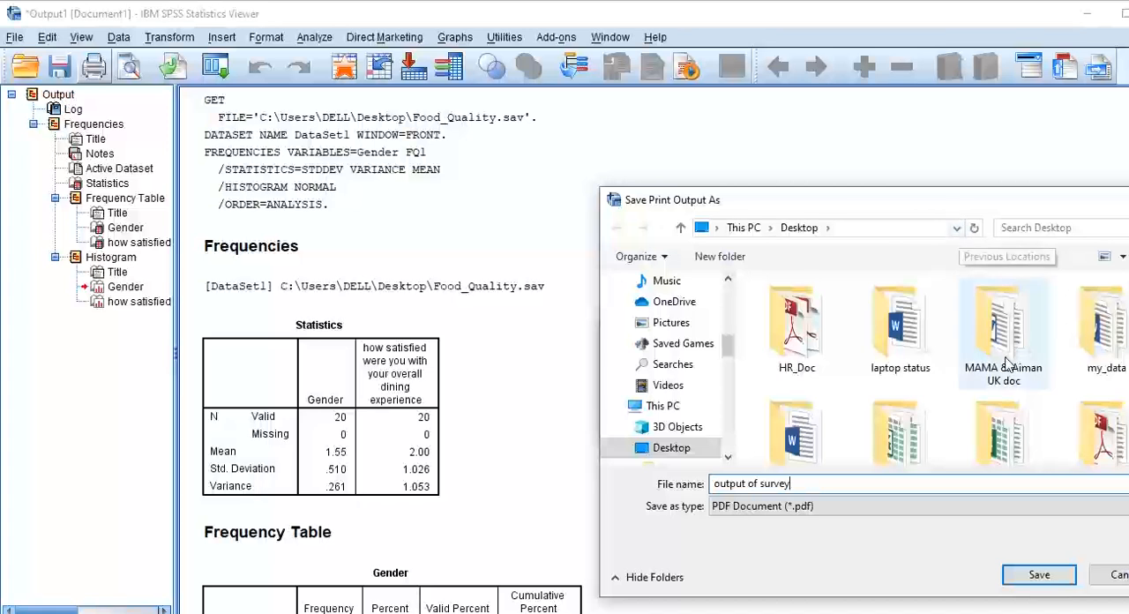
left_click(1066, 575)
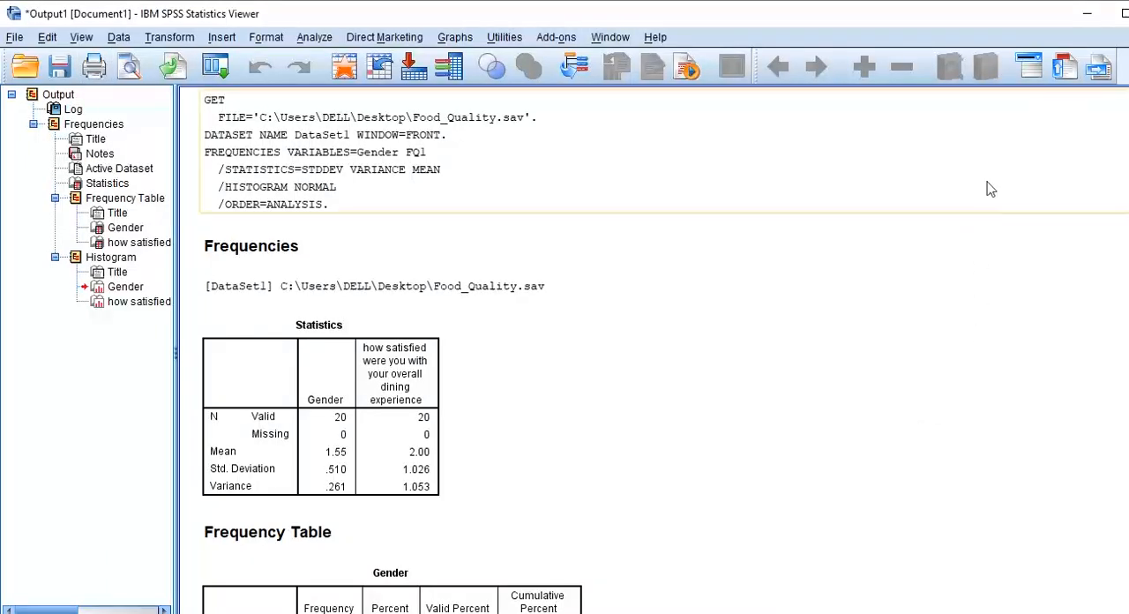
Open output of survey.pdf from the desktop in Adobe Reader and review its tables and the Gender histogram.
left_click(1097, 18)
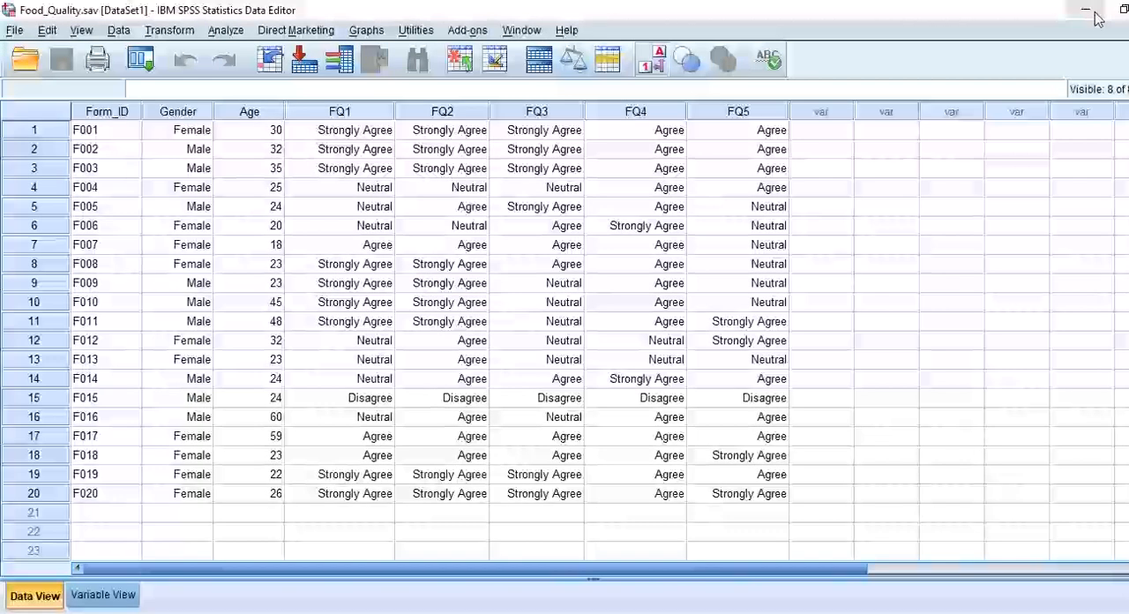
left_click(1098, 19)
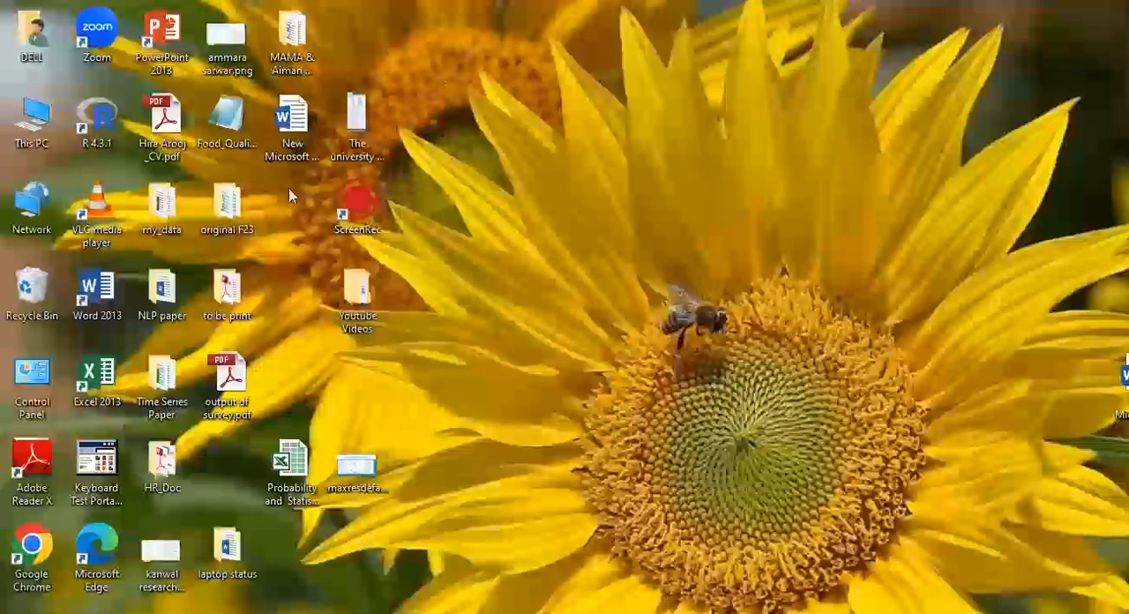
double_click(235, 399)
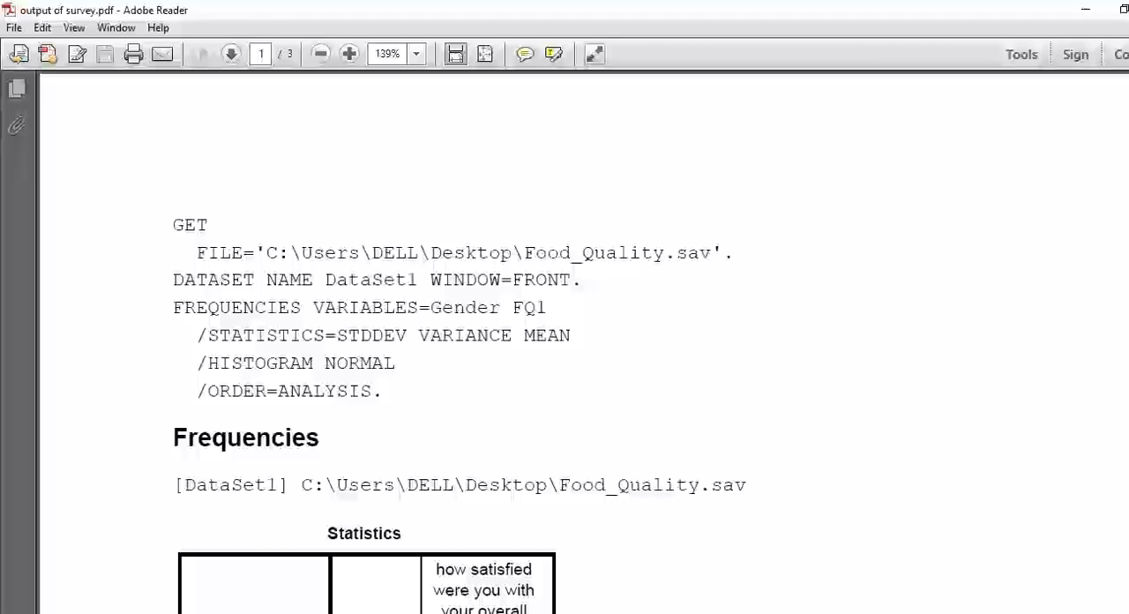
scroll(503, 344, "down", 10)
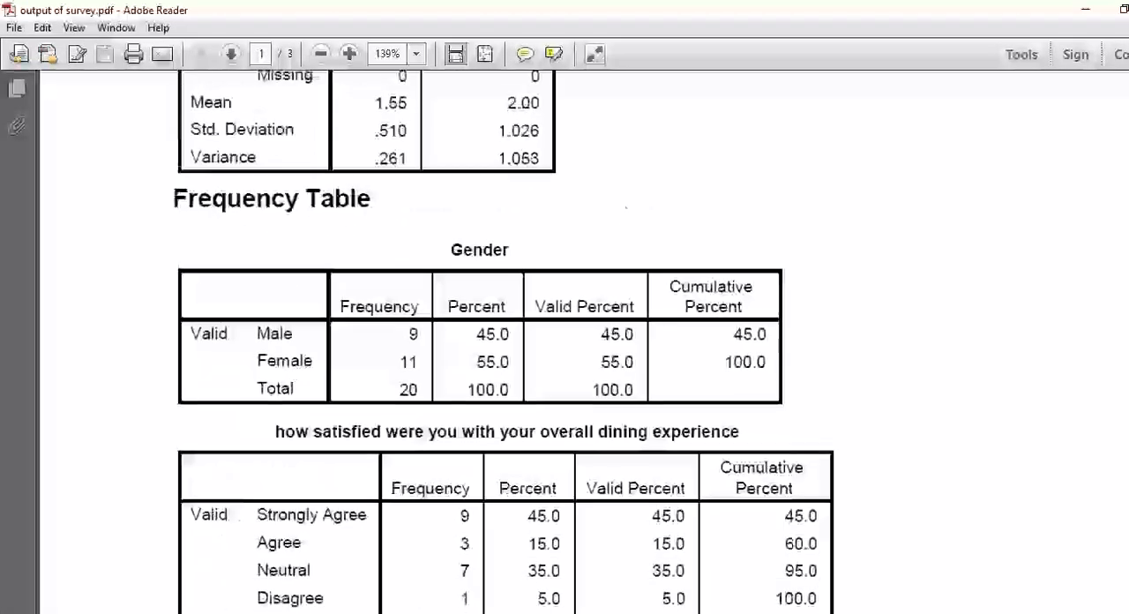
scroll(502, 344, "down", 7)
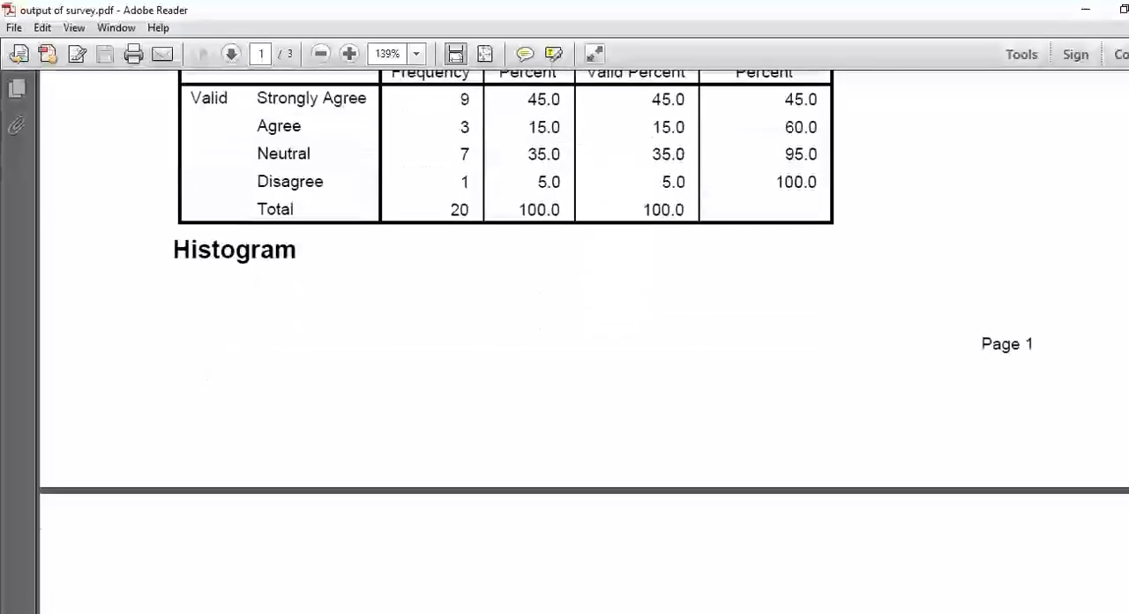
scroll(503, 344, "down", 10)
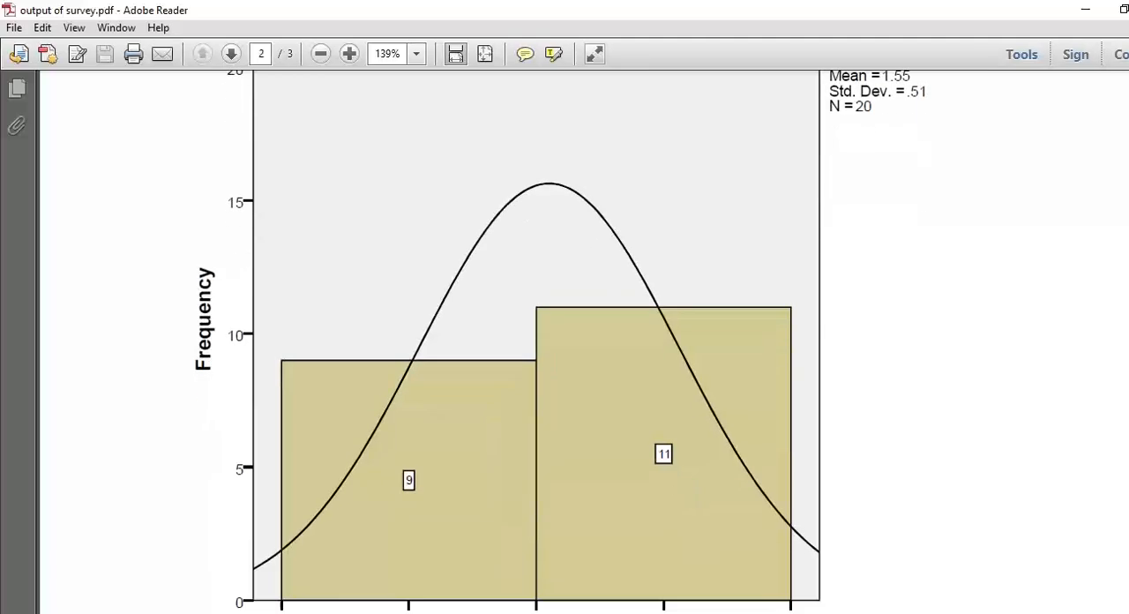